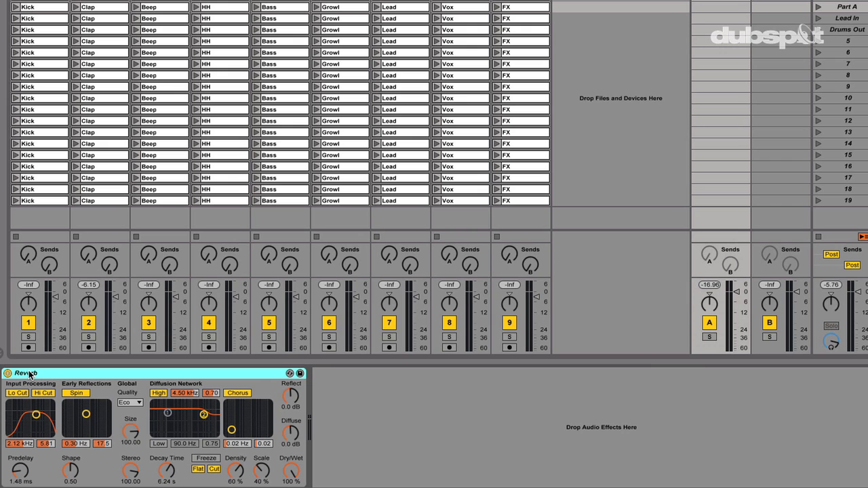
Delete the Reverb from return track A and play the Part A Clap clip with its track's send A raised to maximum
key(Delete)
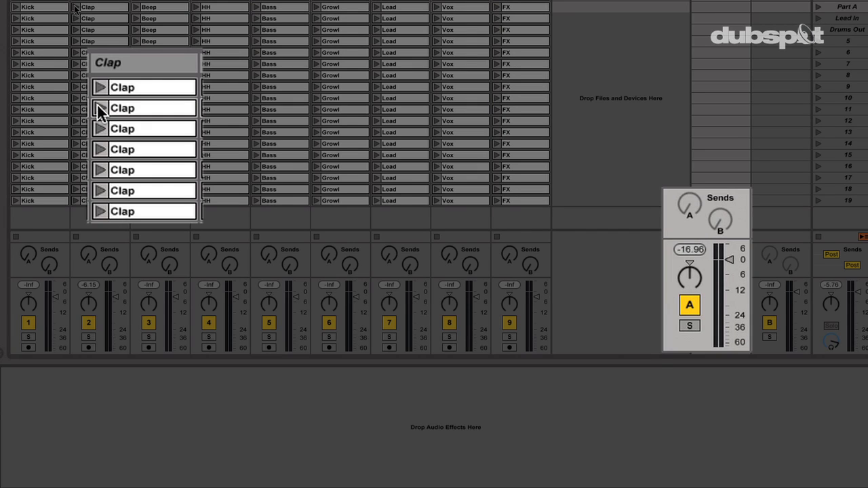
click(76, 6)
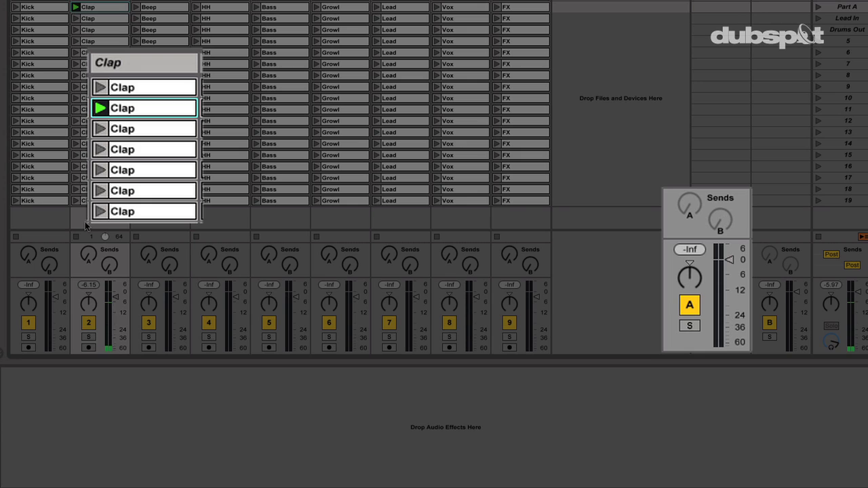
mouse_move(88, 255)
mouse_down()
mouse_move(88, 228)
mouse_move(88, 239)
mouse_up()
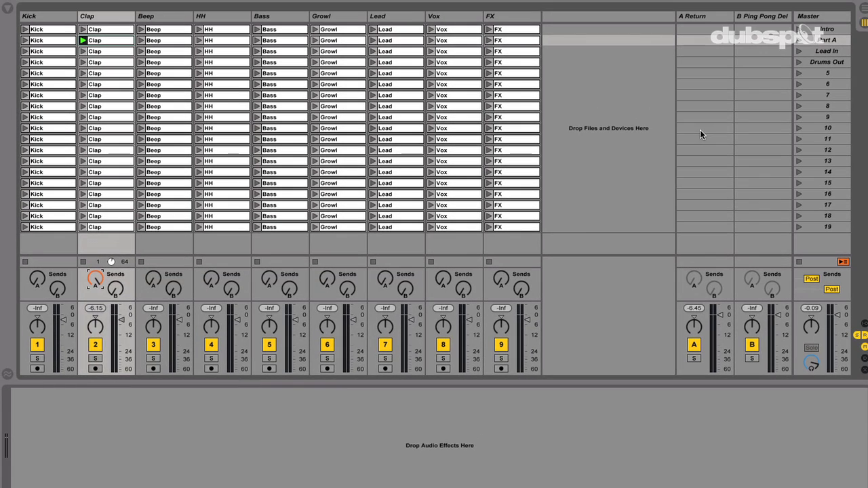
Load the Reverb audio effect onto return track A
click(8, 9)
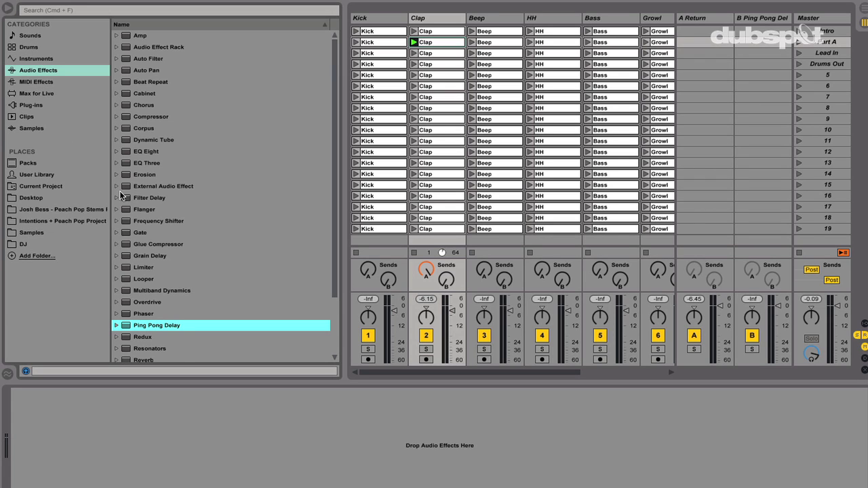
scroll(146, 243, down, 4)
click(143, 287)
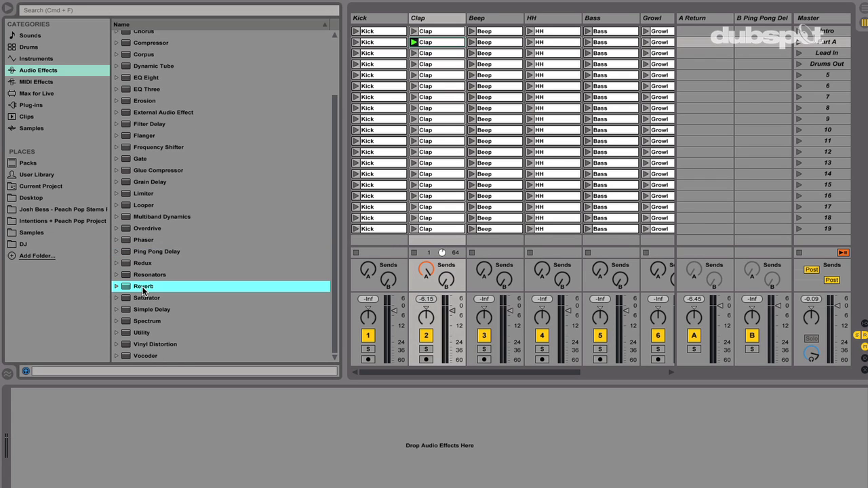
drag(705, 57, 709, 21)
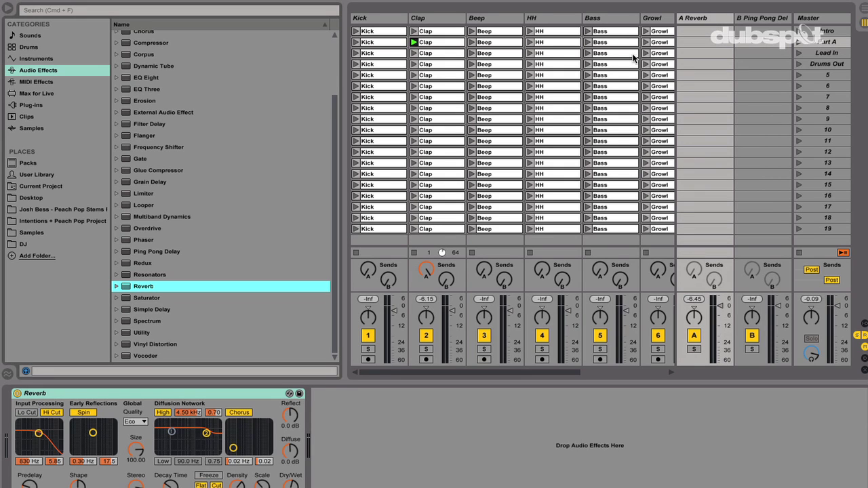
click(9, 6)
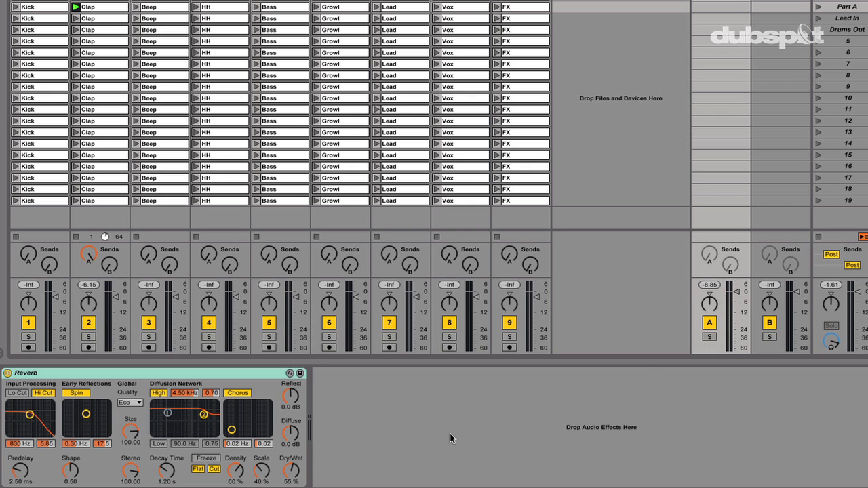
Set the Reverb's Dry/Wet to 100 % and compare the Clap track with its send A at minimum and at maximum
drag(291, 469, 290, 440)
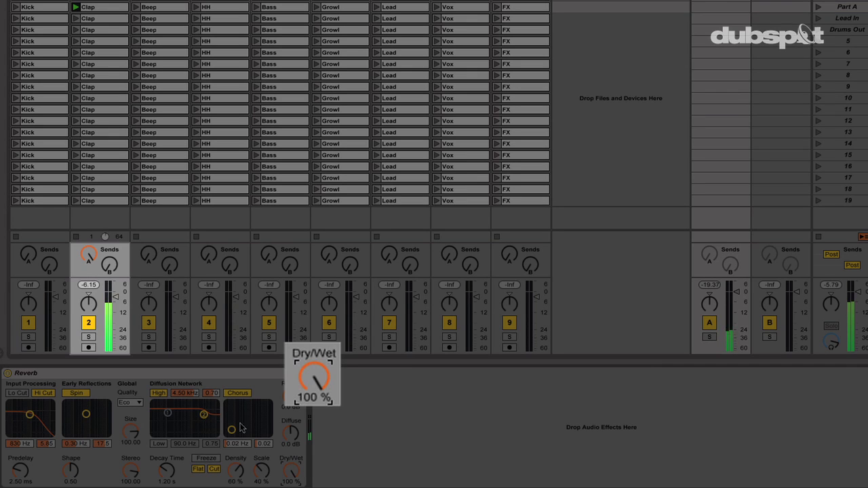
drag(88, 255, 89, 292)
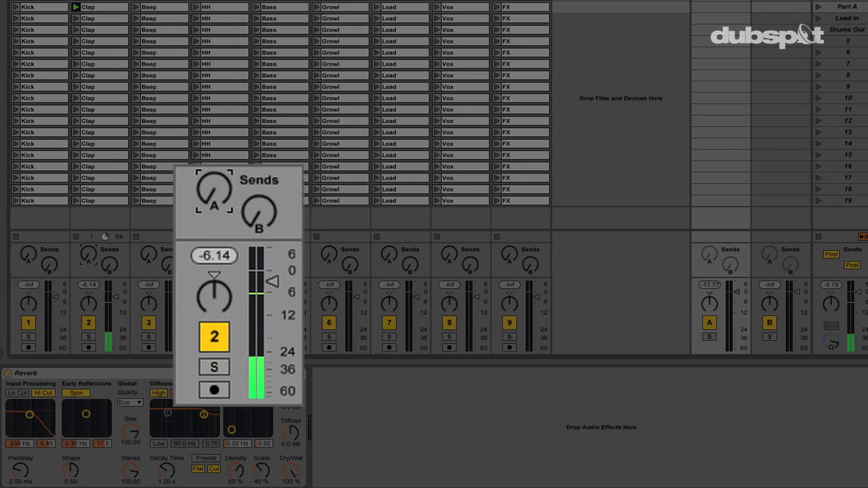
drag(87, 254, 87, 237)
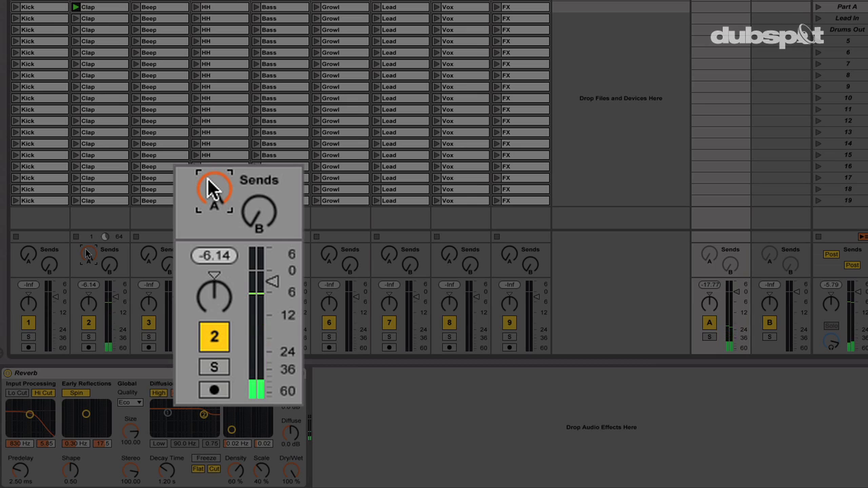
Raise the Reverb's decay time to 7.48 s while return track A is soloed, and unsolo the return
click(709, 337)
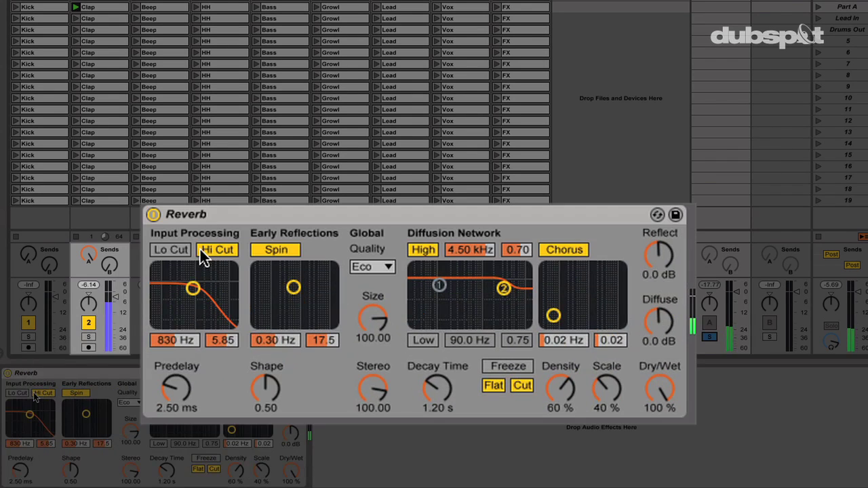
drag(431, 388, 431, 337)
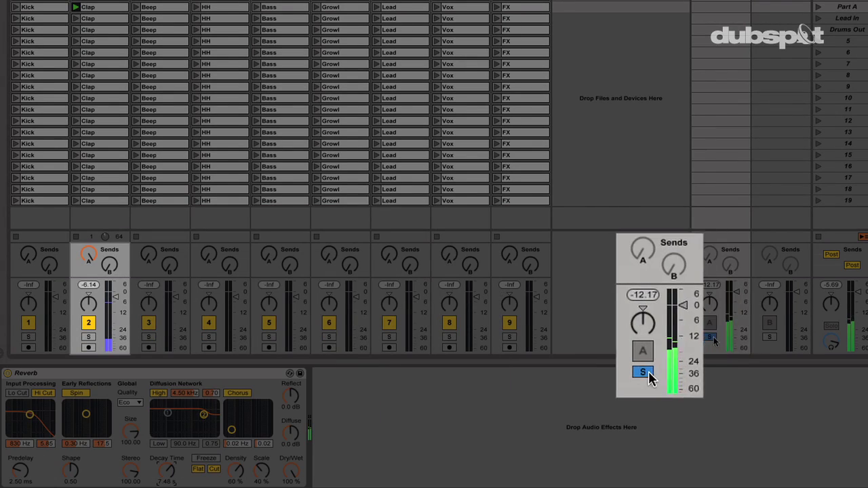
click(709, 337)
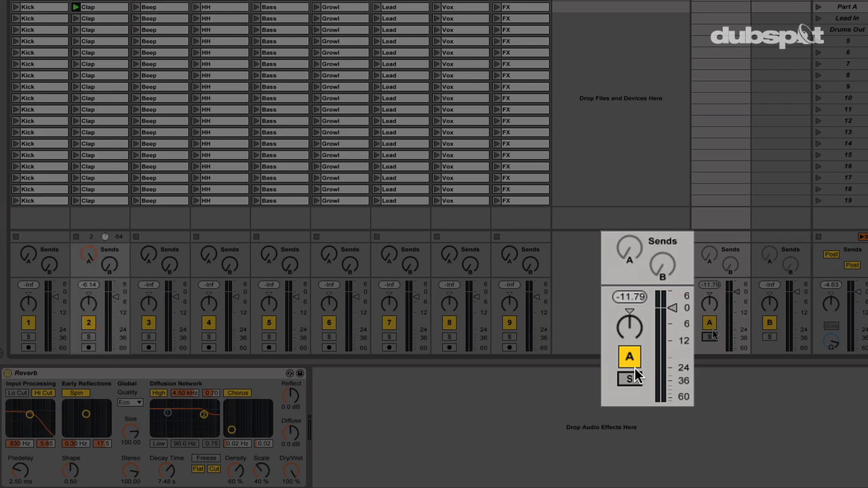
Vary the Clap track's send A up and down to hear the reverb throws, ending at its minimum
click(89, 255)
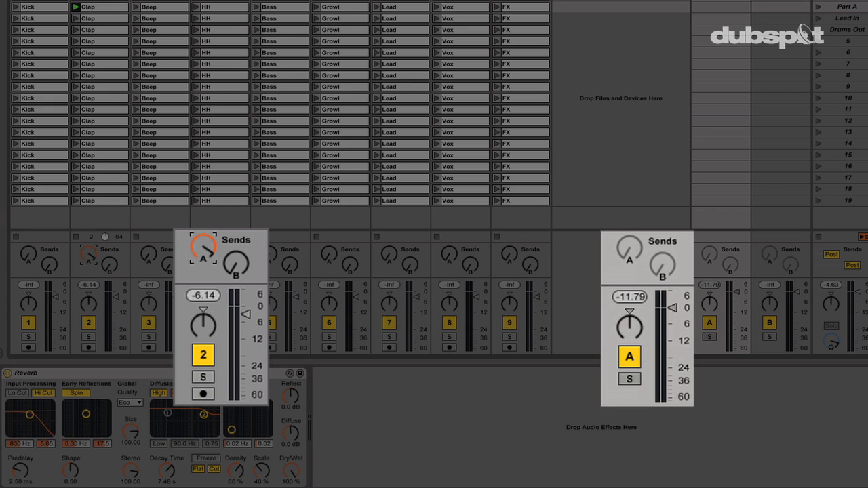
drag(90, 255, 90, 272)
drag(92, 257, 92, 224)
mouse_move(89, 255)
mouse_down()
mouse_move(89, 266)
mouse_move(90, 245)
mouse_up()
mouse_move(91, 251)
mouse_down()
mouse_move(90, 240)
mouse_move(89, 285)
mouse_move(92, 255)
mouse_up()
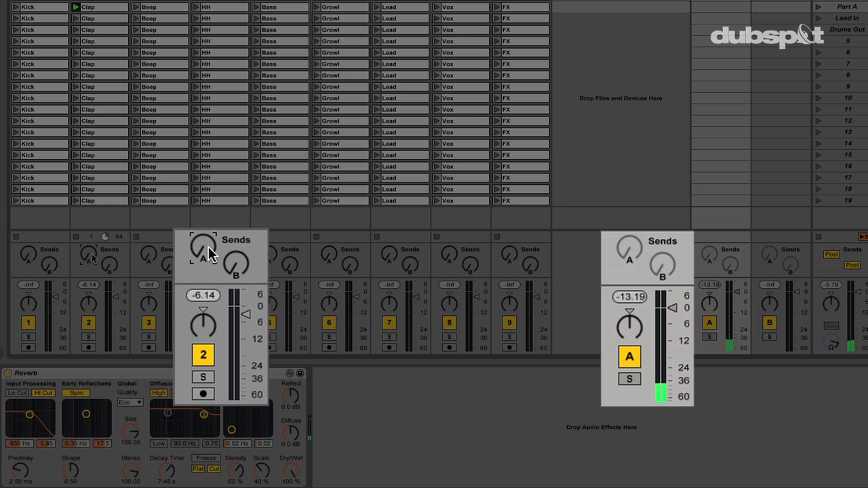
Launch the Part A scene and add brief reverb throws with send A on the Clap and Beep tracks
click(855, 7)
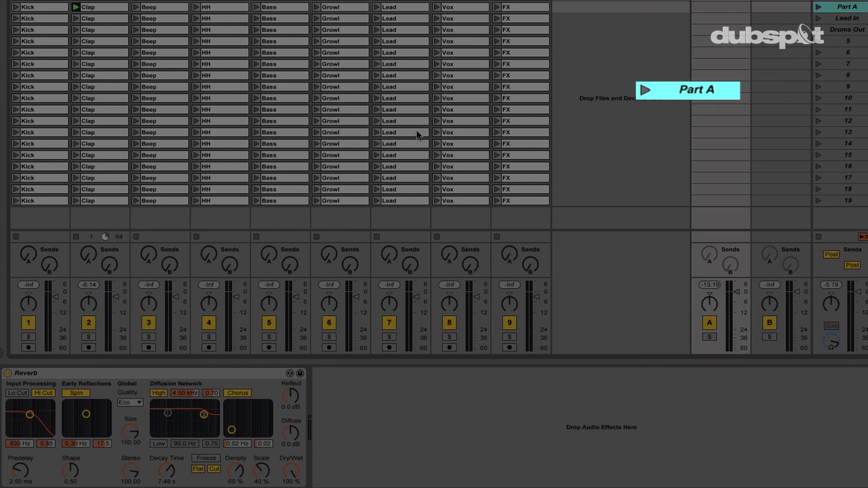
key(Return)
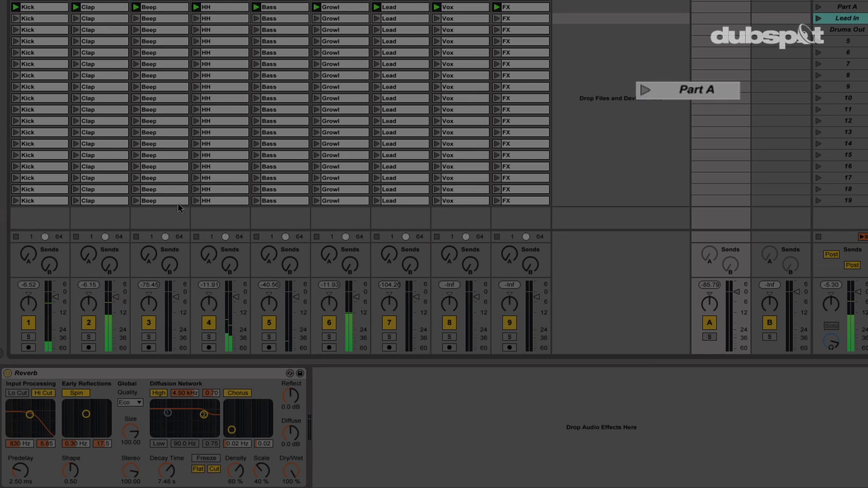
mouse_move(91, 257)
mouse_down()
mouse_move(90, 210)
mouse_move(90, 258)
mouse_up()
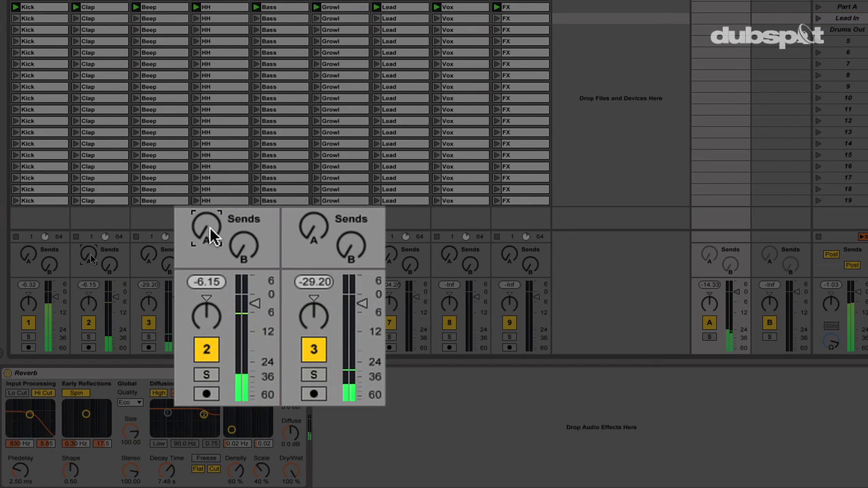
click(304, 233)
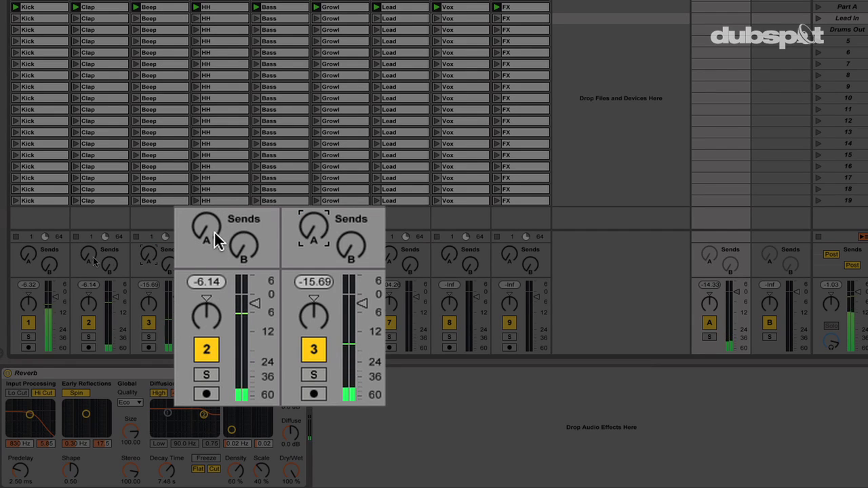
mouse_move(211, 232)
mouse_down()
mouse_move(212, 184)
mouse_move(209, 235)
mouse_up()
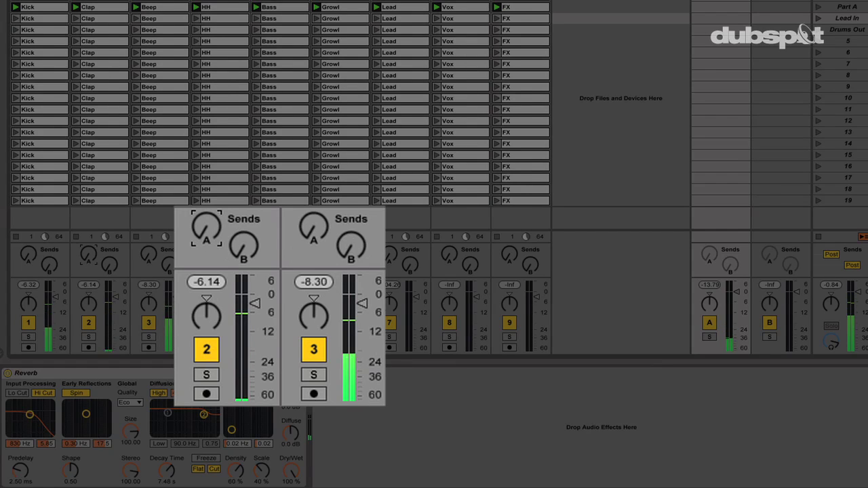
mouse_move(269, 253)
mouse_down()
mouse_move(269, 210)
mouse_move(269, 253)
mouse_up()
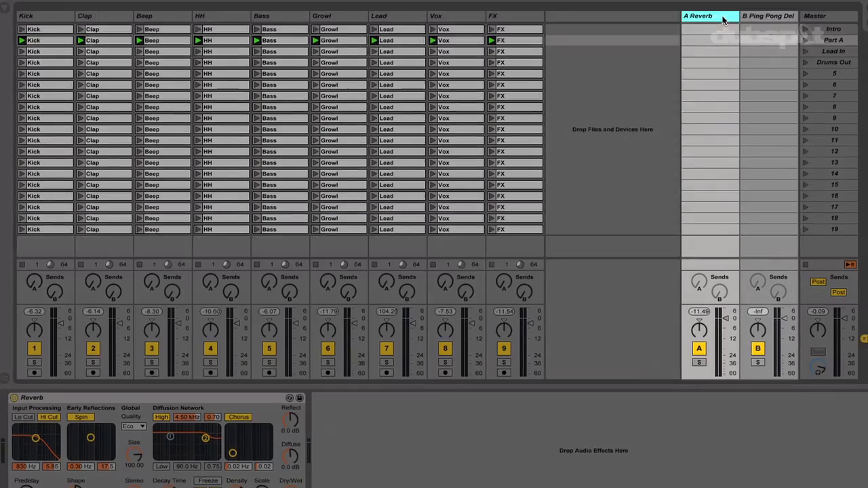
Compare the devices on the A Reverb and B Ping Pong Delay return tracks
key(Right)
key(Left)
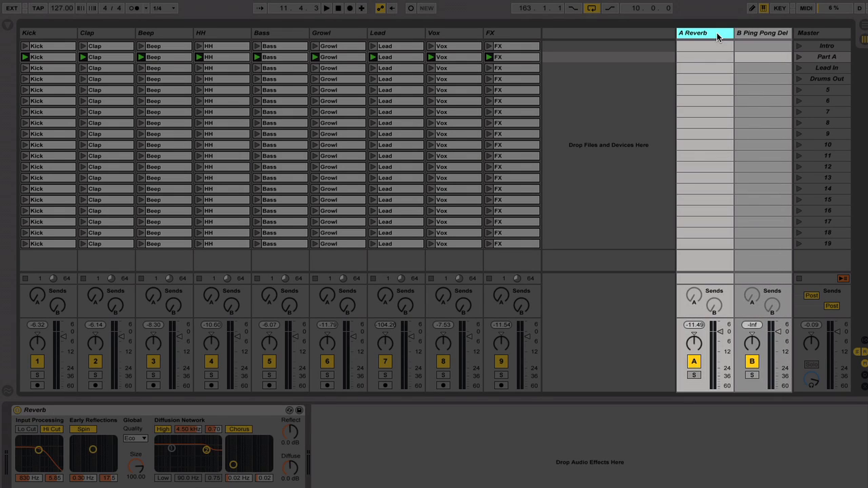
key(Right)
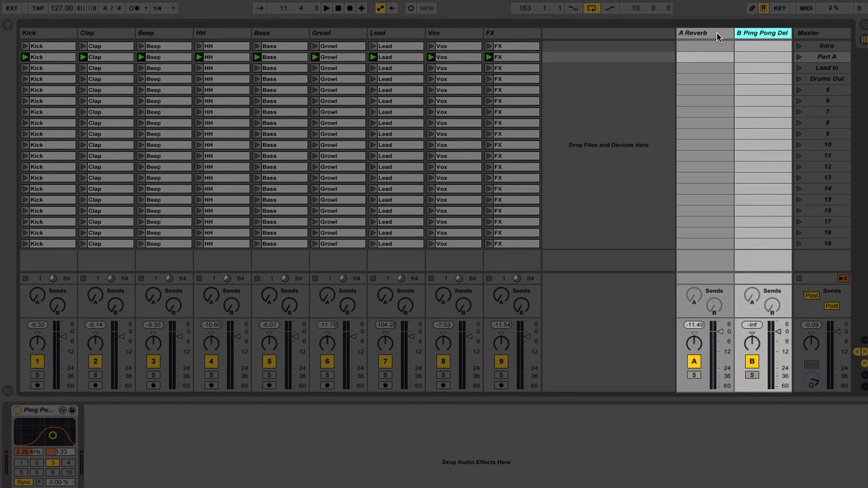
click(716, 32)
click(756, 32)
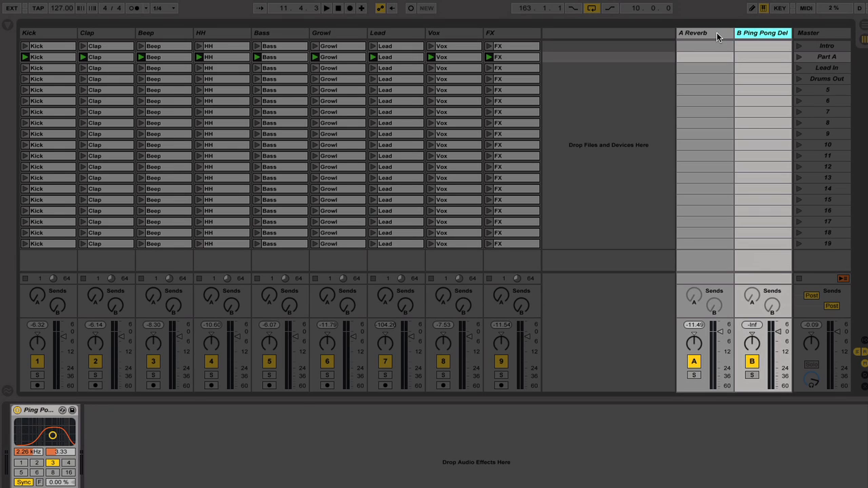
click(716, 32)
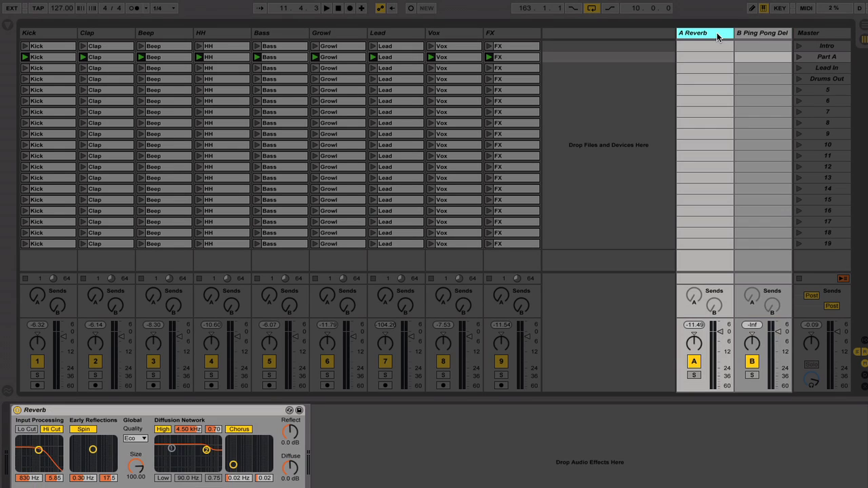
click(756, 32)
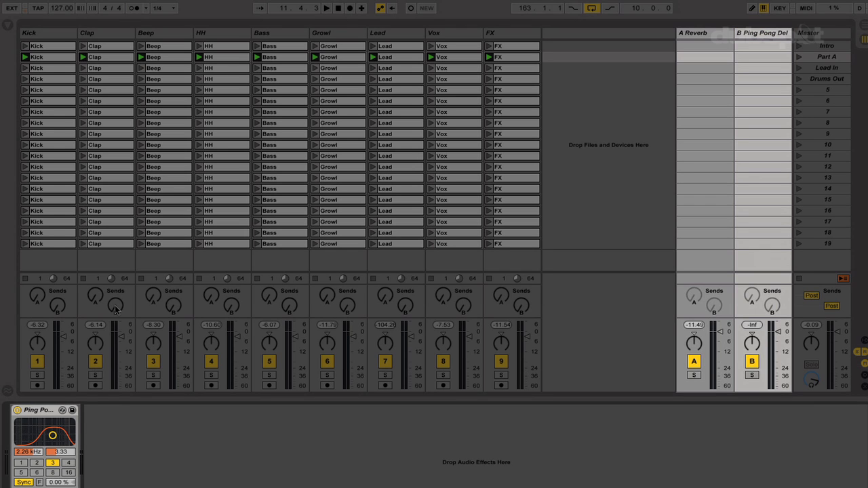
Play the scene while briefly raising sends A and B on Clap and send B on HH and Vox, and stop playback
key(space)
drag(145, 305, 145, 373)
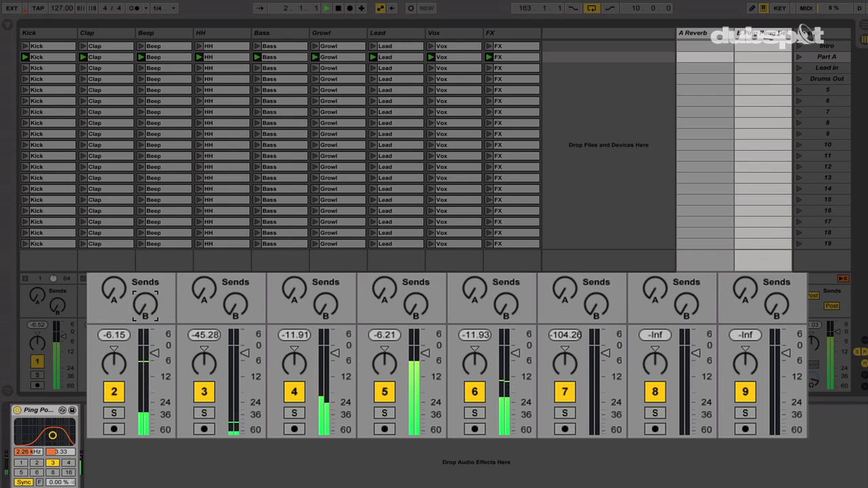
mouse_move(115, 293)
mouse_down()
mouse_move(115, 221)
mouse_move(114, 293)
mouse_up()
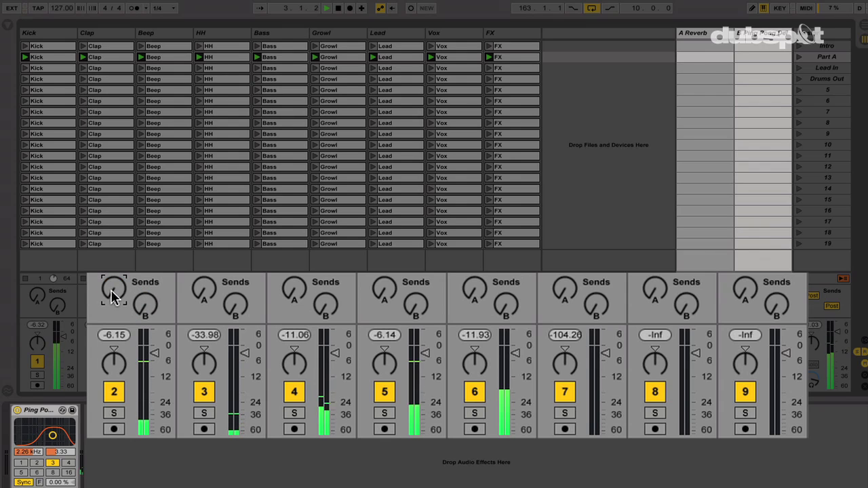
drag(325, 305, 325, 238)
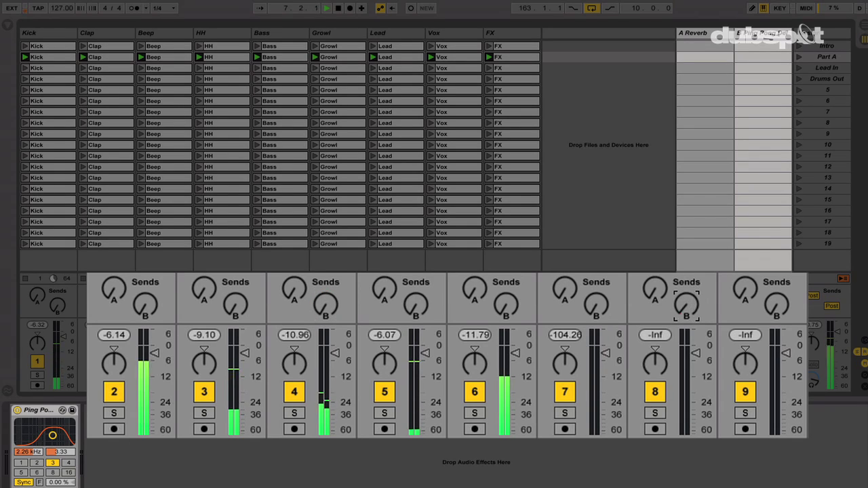
mouse_move(688, 313)
mouse_down()
mouse_move(688, 277)
mouse_move(688, 313)
mouse_up()
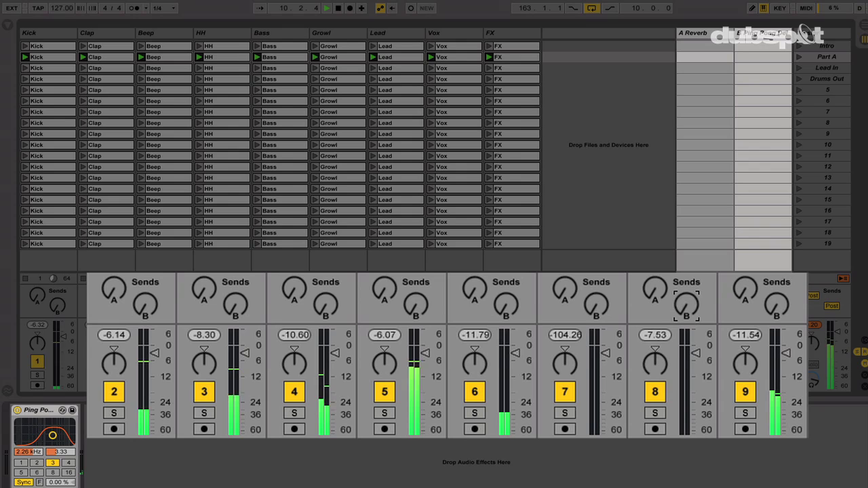
key(space)
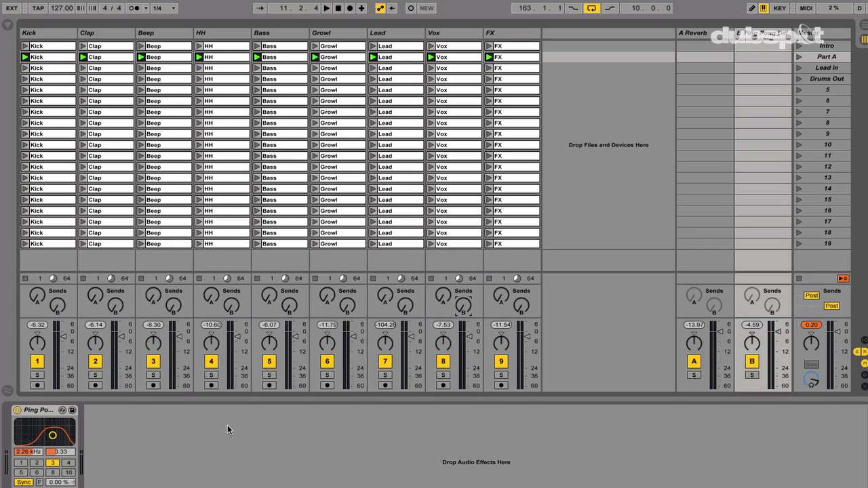
Select the Master FX rack on the Master track and try its LPF and HPF filters during playback
click(227, 425)
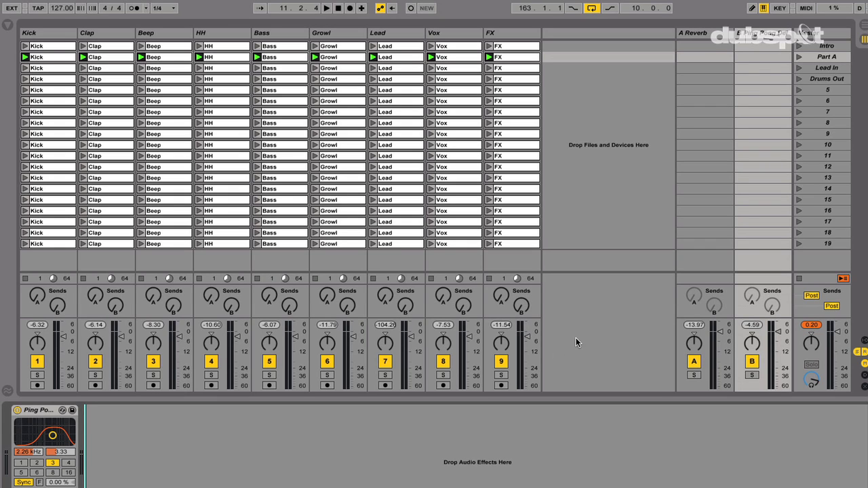
click(808, 34)
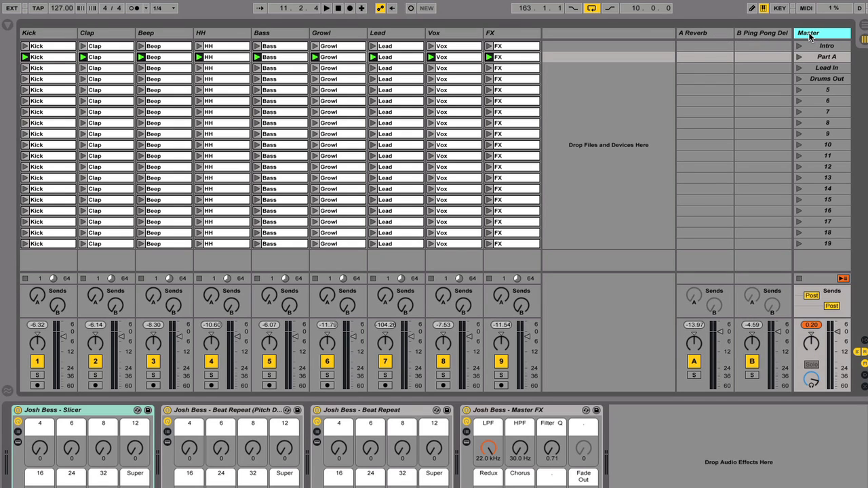
click(521, 411)
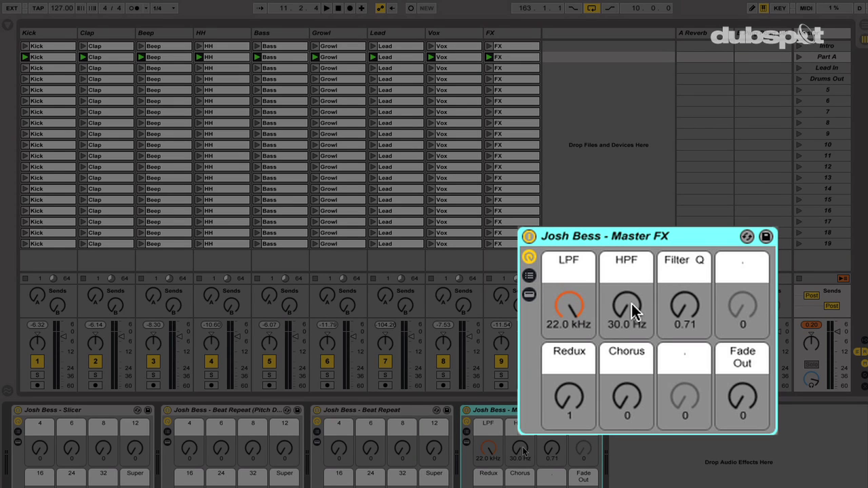
key(space)
mouse_move(568, 307)
mouse_down()
mouse_move(568, 361)
mouse_move(568, 305)
mouse_up()
click(620, 308)
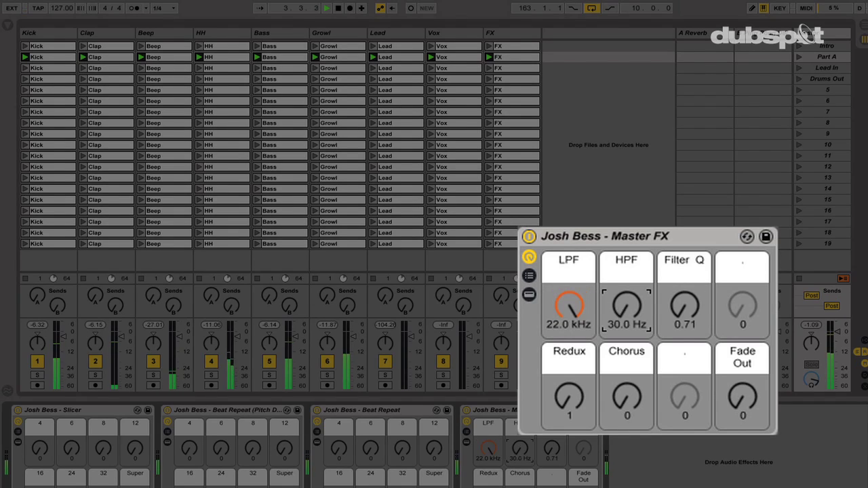
Finish sweeping the HPF macro at 30.0 Hz and show the devices inside the Master FX rack
mouse_move(620, 309)
mouse_down()
mouse_move(621, 244)
mouse_move(620, 308)
mouse_up()
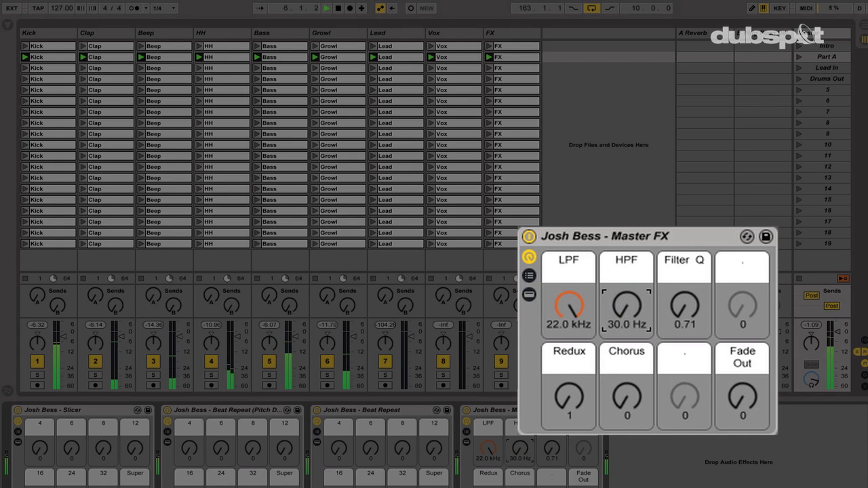
click(467, 442)
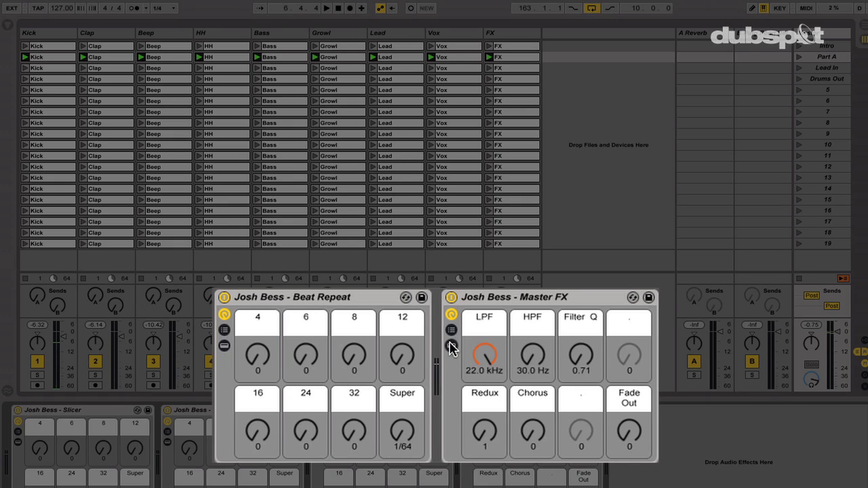
click(451, 348)
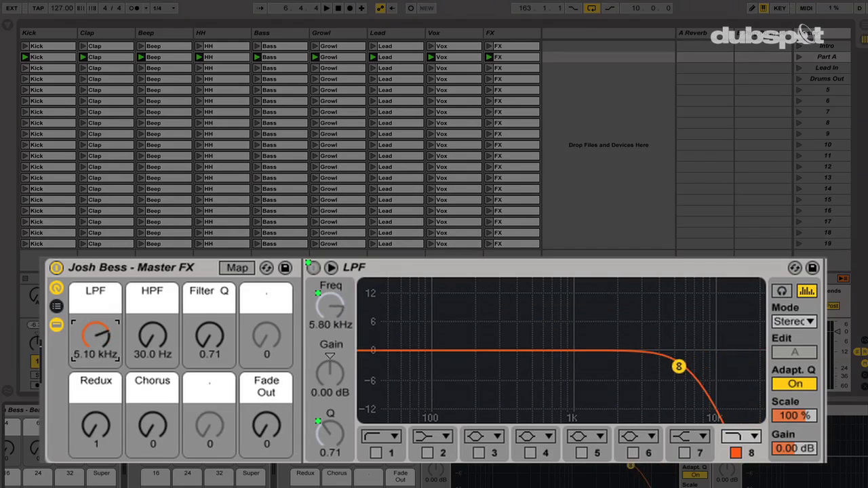
Sweep the LPF macro with Filter Q raised to 3.00, play the scene, and return Filter Q to 0.71 and LPF to 22.0 kHz
drag(94, 340, 94, 357)
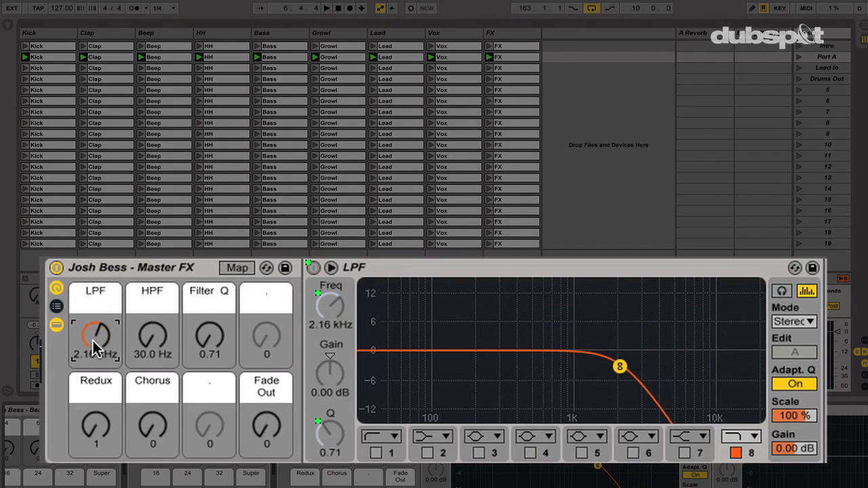
drag(211, 337, 209, 285)
drag(96, 335, 95, 298)
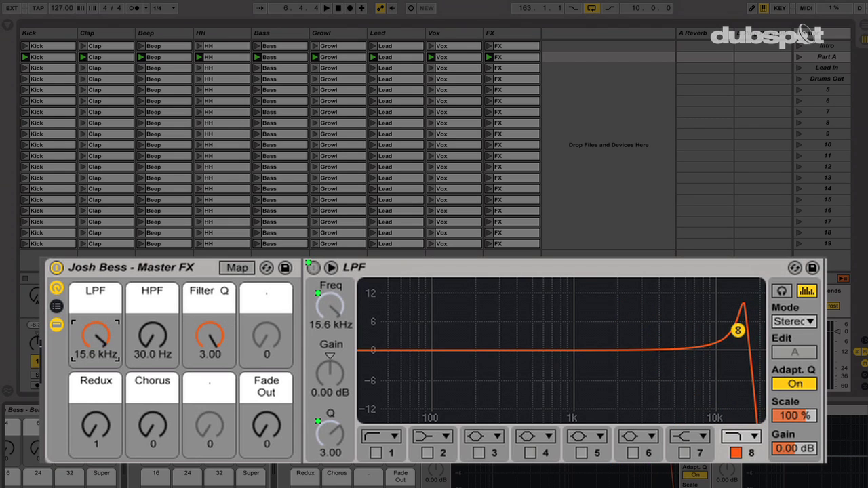
drag(99, 332, 99, 359)
key(space)
drag(211, 335, 210, 352)
drag(95, 335, 95, 301)
scroll(305, 455, right, 3)
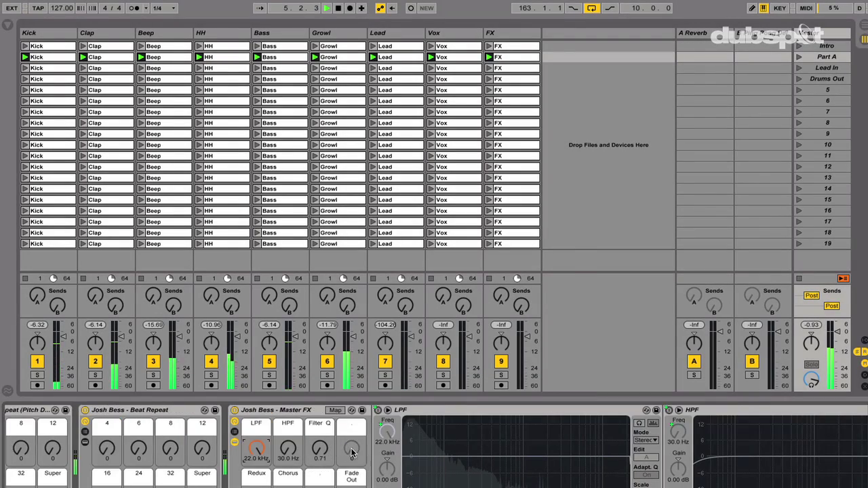
Sweep the HPF and LPF macros during playback, and return them to 30.0 Hz and 22.0 kHz
drag(299, 452, 299, 400)
drag(261, 450, 262, 400)
drag(118, 374, 156, 427)
drag(118, 375, 119, 410)
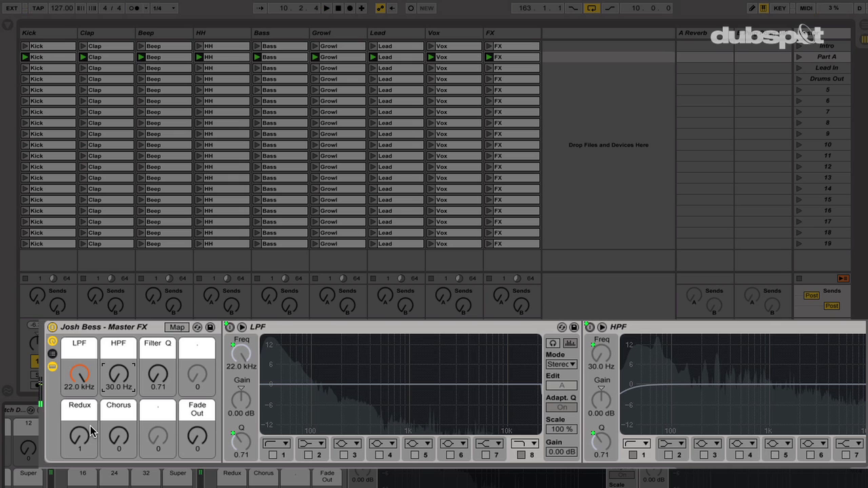
Show the Master FX rack's macro mappings and examine the LPF resonance mapping assigned to Filter Q
click(176, 327)
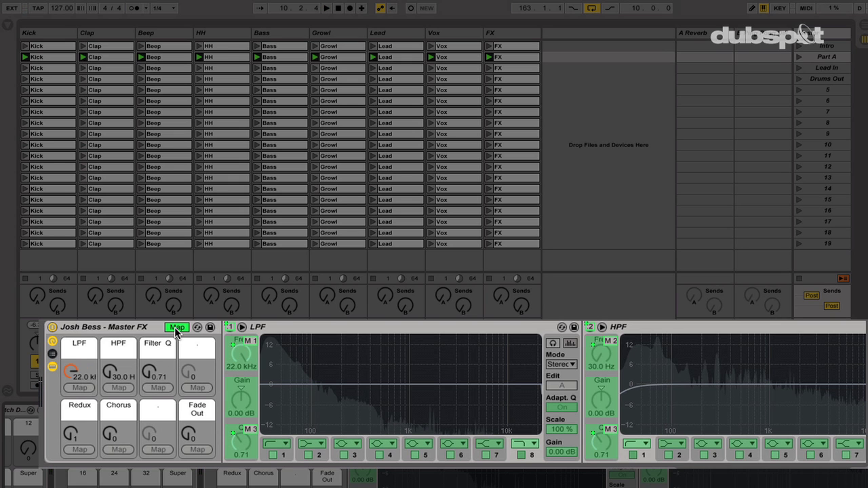
click(8, 26)
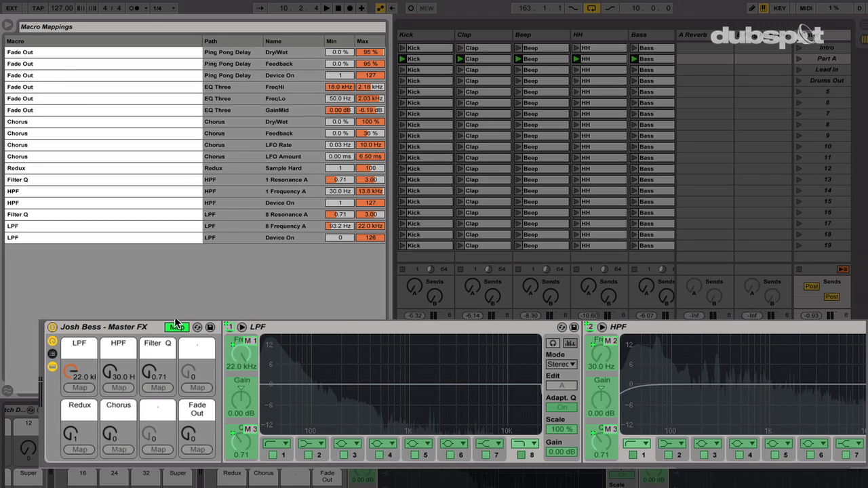
click(239, 449)
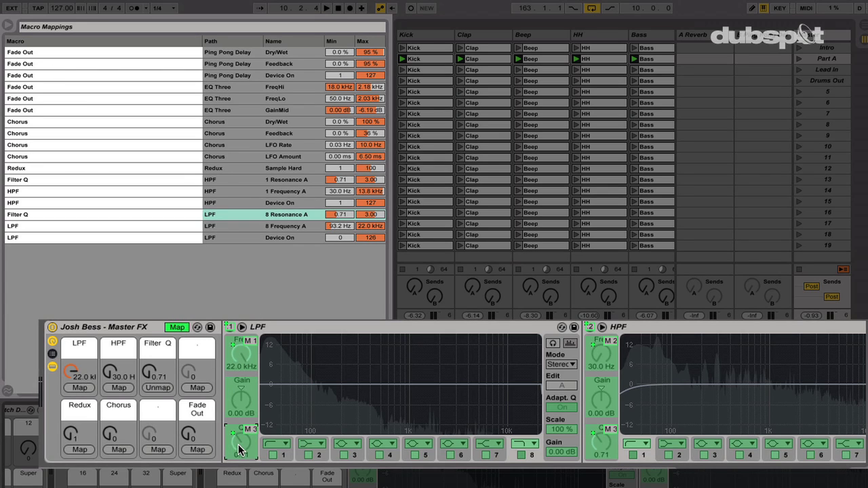
click(145, 370)
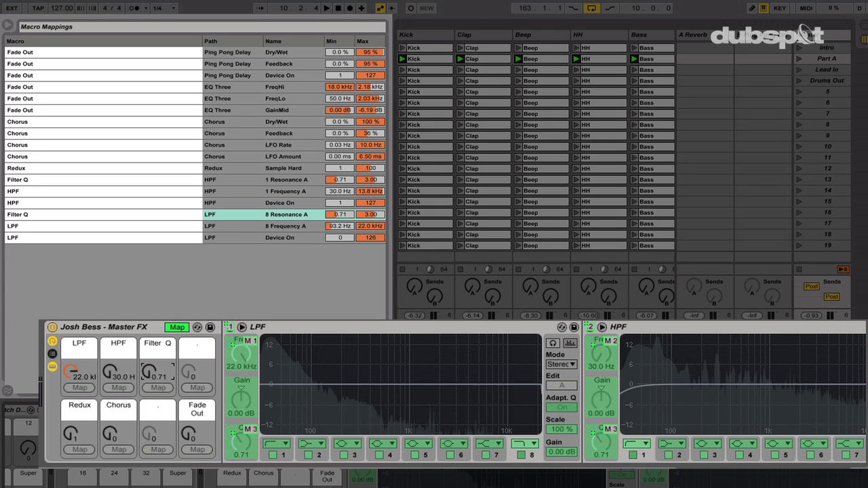
Set the Filter Q macro to 3.00 and lower the LPF macro to 6.05 kHz
mouse_move(144, 370)
mouse_down()
mouse_move(145, 339)
mouse_move(145, 366)
mouse_up()
drag(71, 371, 71, 393)
mouse_move(148, 372)
mouse_down()
mouse_move(149, 364)
mouse_move(148, 380)
mouse_up()
drag(483, 394, 482, 371)
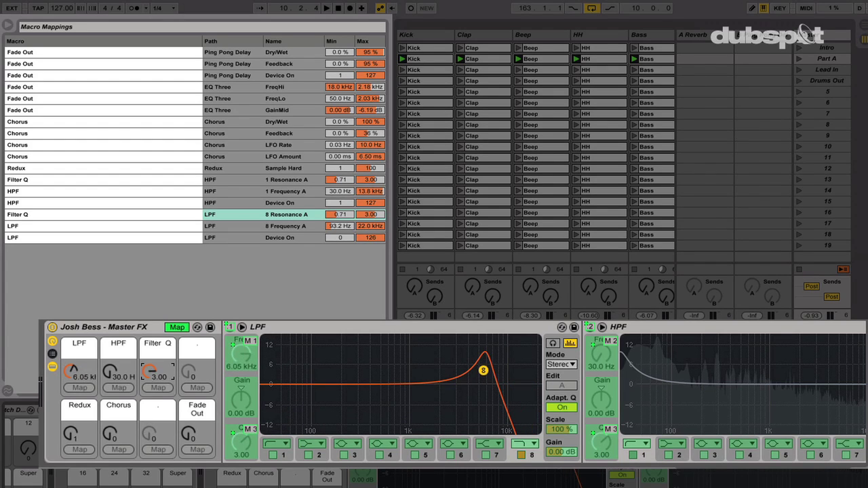
Widen Filter Q's LPF resonance mapping to 0.10–18.0 and try the LPF and Filter Q macros during playback
drag(339, 215, 369, 183)
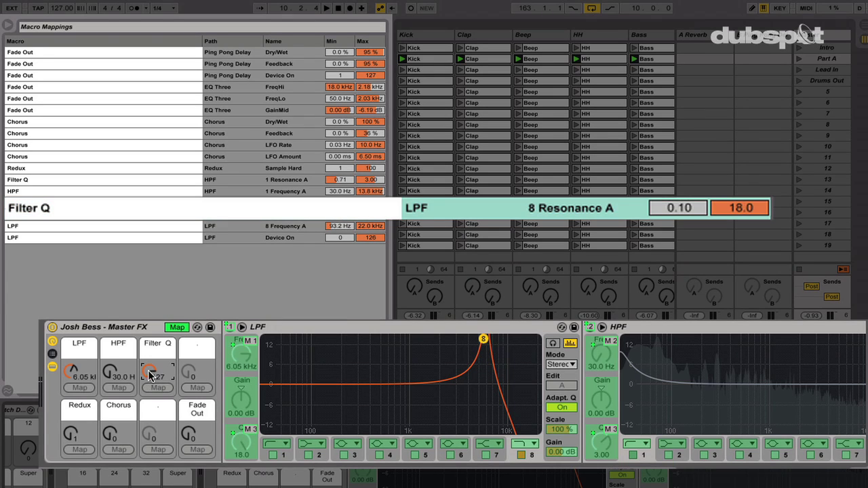
key(space)
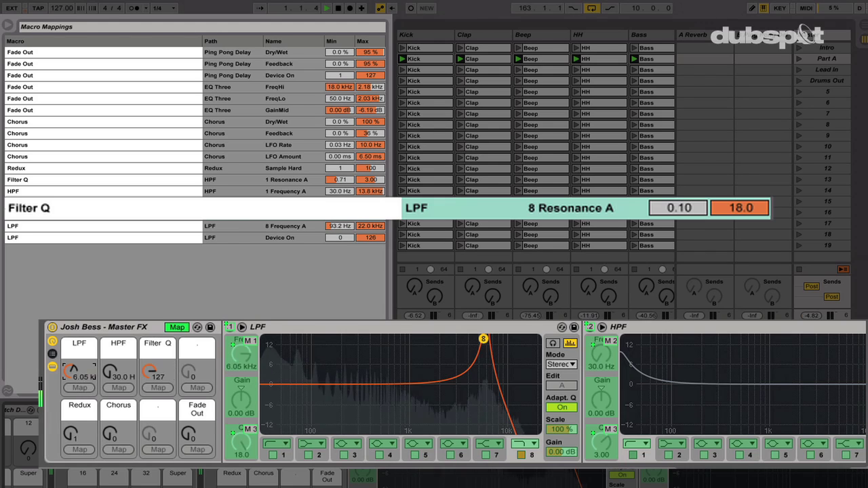
mouse_move(76, 375)
mouse_down()
mouse_move(76, 425)
mouse_move(76, 382)
mouse_move(76, 408)
mouse_move(76, 391)
mouse_up()
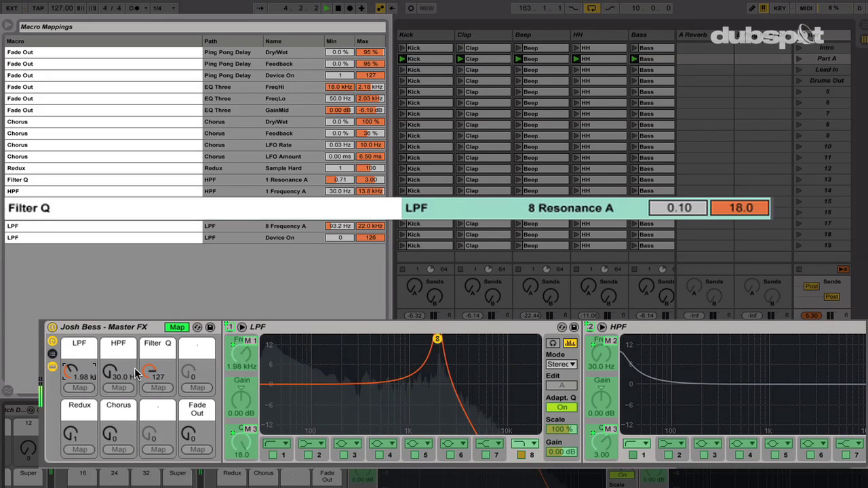
drag(150, 372, 150, 434)
mouse_move(71, 371)
mouse_down()
mouse_move(71, 349)
mouse_move(71, 390)
mouse_move(71, 363)
mouse_move(72, 371)
mouse_up()
Undo the resonance mapping range change and the LPF and Filter Q macro changes
key(super+z)
key(super+z)
key(super+z)
key(super+z)
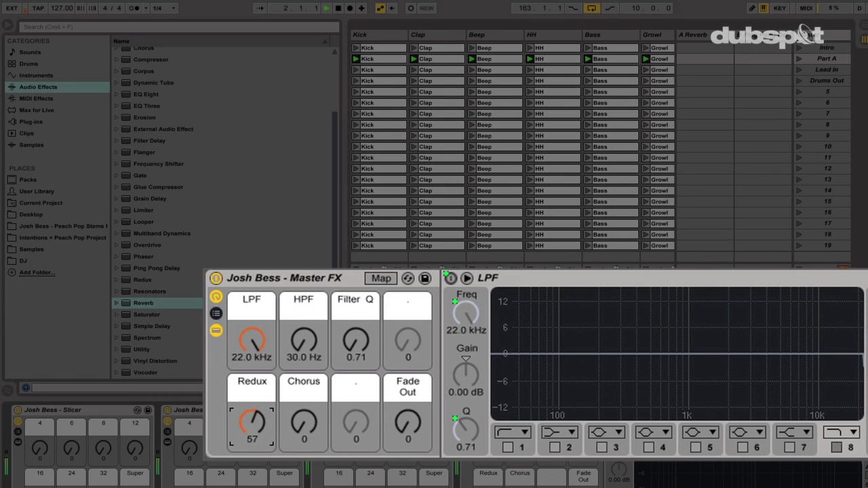
Try the Redux macro and the Chorus macro at 127 during playback, returning Redux to 1 and Chorus to 0
drag(252, 421, 252, 447)
drag(302, 417, 302, 407)
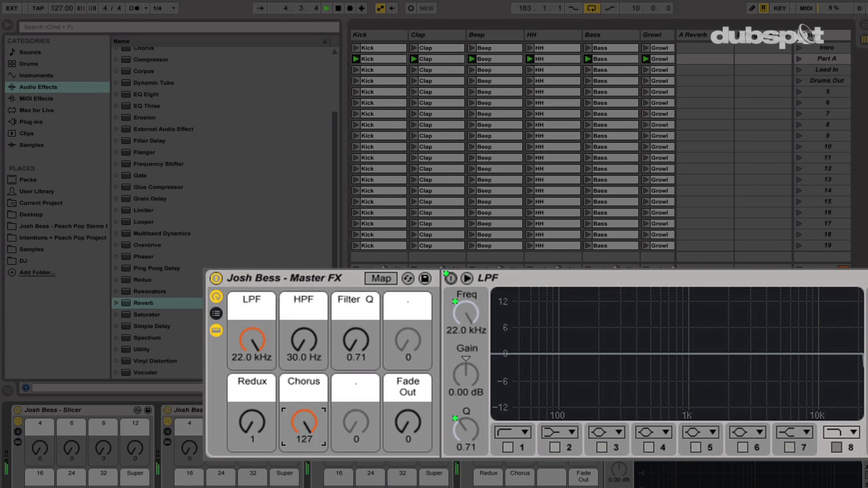
drag(304, 422, 304, 483)
Raise the Fade Out macro to 127 and examine its mapped EQ Three and Ping Pong Delay devices
drag(406, 423, 406, 421)
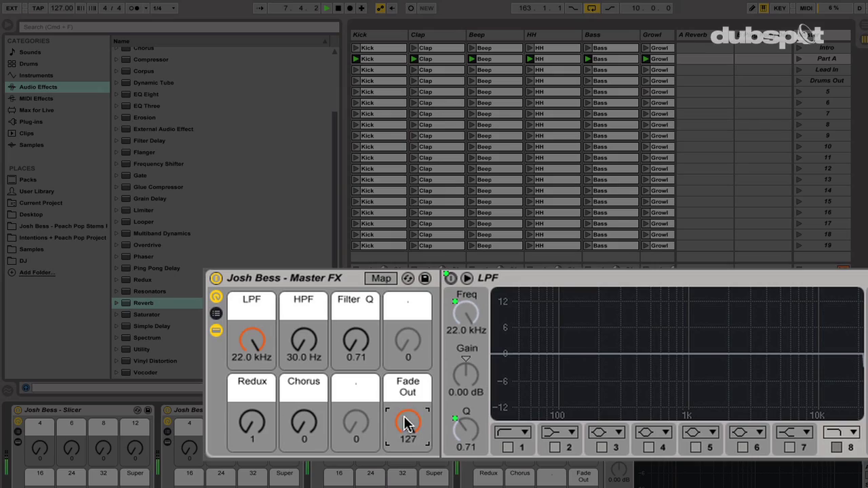
scroll(434, 447, right, 10)
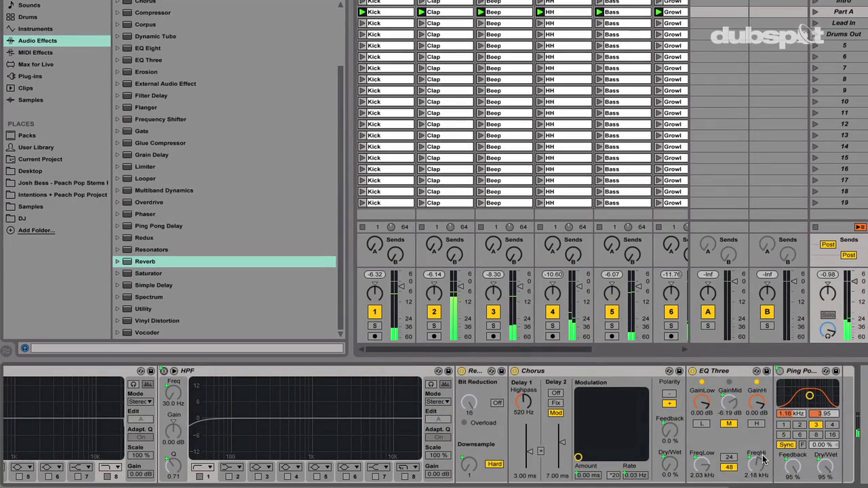
scroll(762, 457, left, 10)
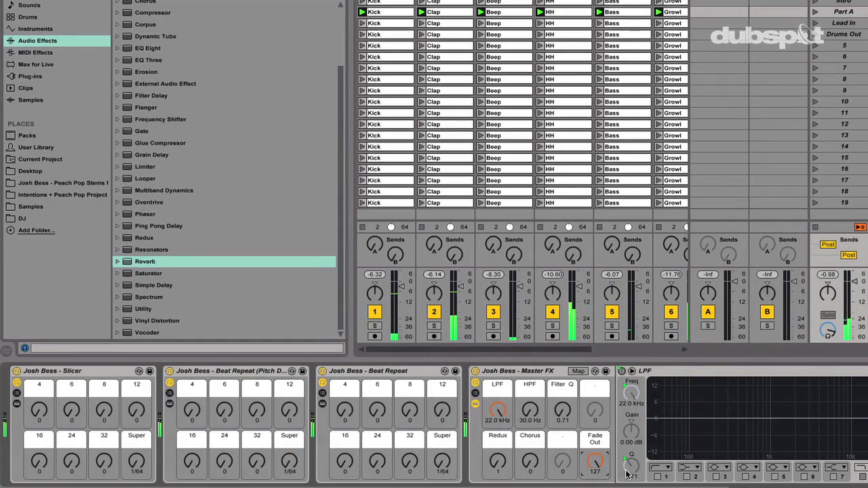
click(598, 463)
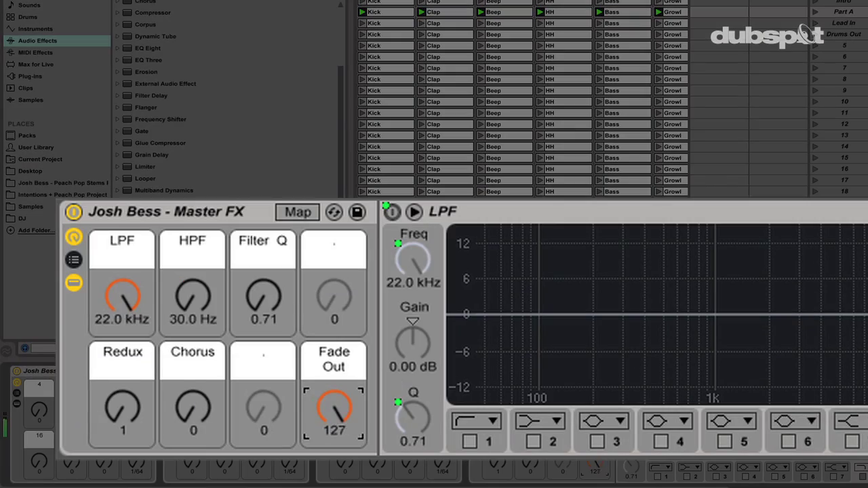
Ride the Fade Out macro during playback, return it to 0, and hide the Master FX rack's devices
drag(470, 439, 470, 482)
mouse_move(334, 406)
mouse_down()
mouse_move(333, 430)
mouse_move(333, 398)
mouse_up()
drag(595, 460, 595, 421)
drag(598, 464, 597, 487)
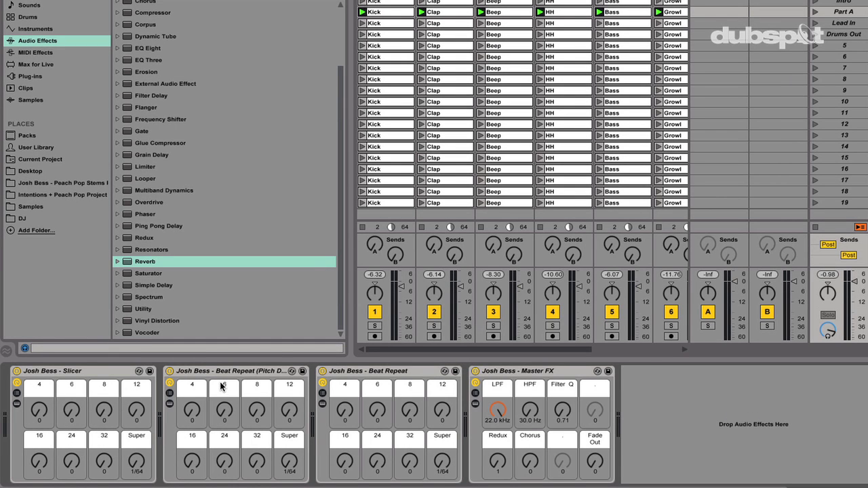
Show the devices inside the Beat Repeat rack and briefly try its 16 and 4 macros
click(355, 372)
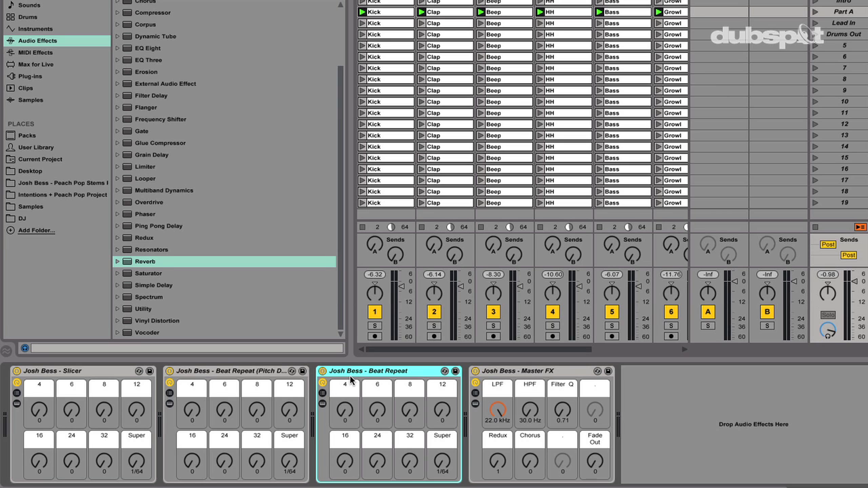
click(322, 403)
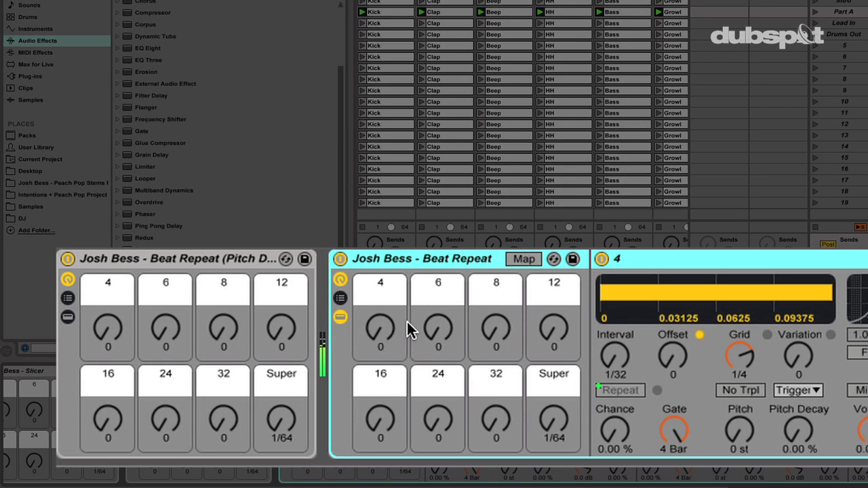
drag(358, 433, 383, 412)
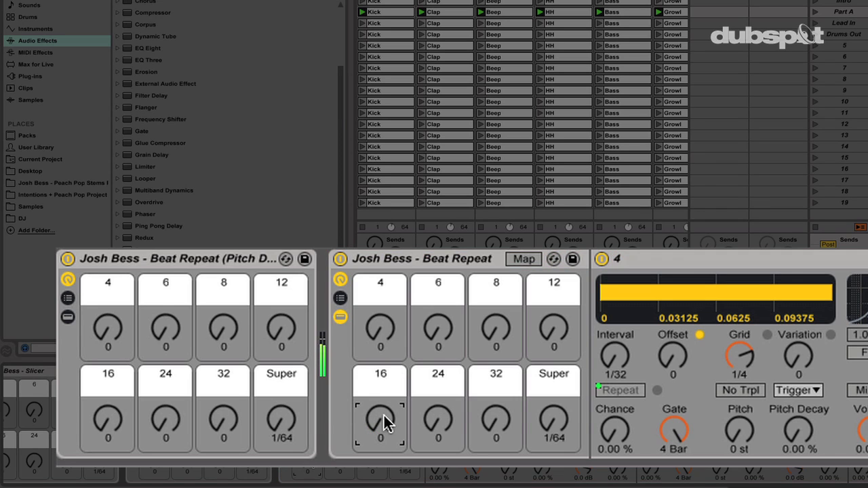
mouse_move(391, 335)
mouse_down()
mouse_move(380, 317)
mouse_move(380, 331)
mouse_move(380, 302)
mouse_move(384, 332)
mouse_up()
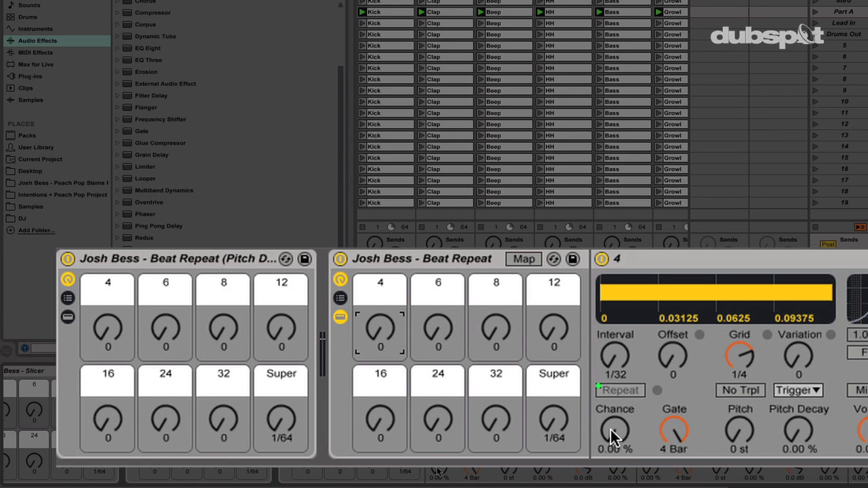
Examine the Chance and Repeat controls of the Beat Repeat device named 4 alongside its rack macro
click(649, 267)
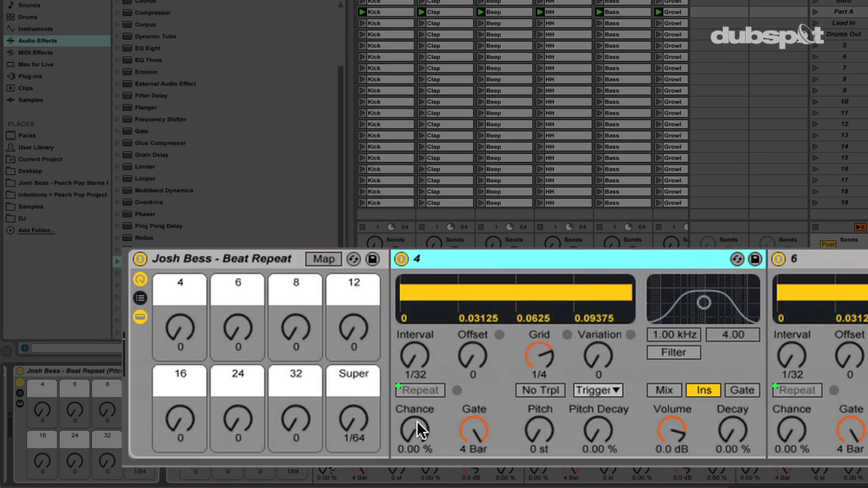
click(417, 423)
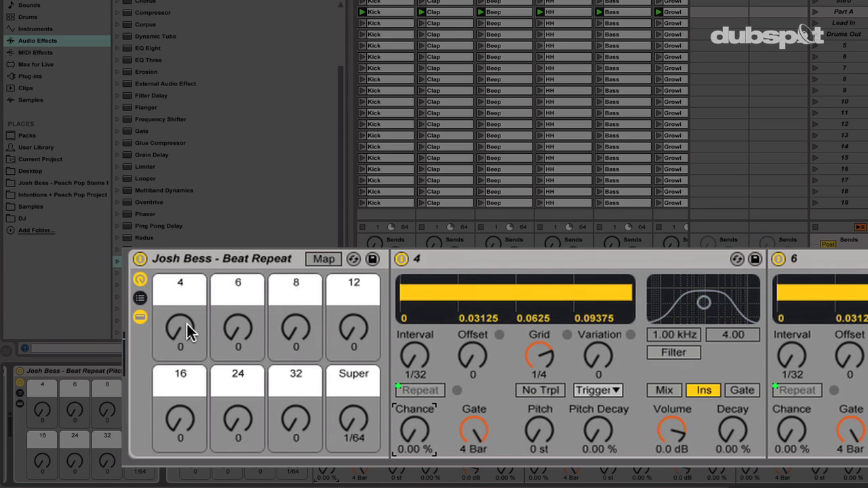
mouse_move(186, 322)
mouse_down()
mouse_move(186, 305)
mouse_move(180, 335)
mouse_up()
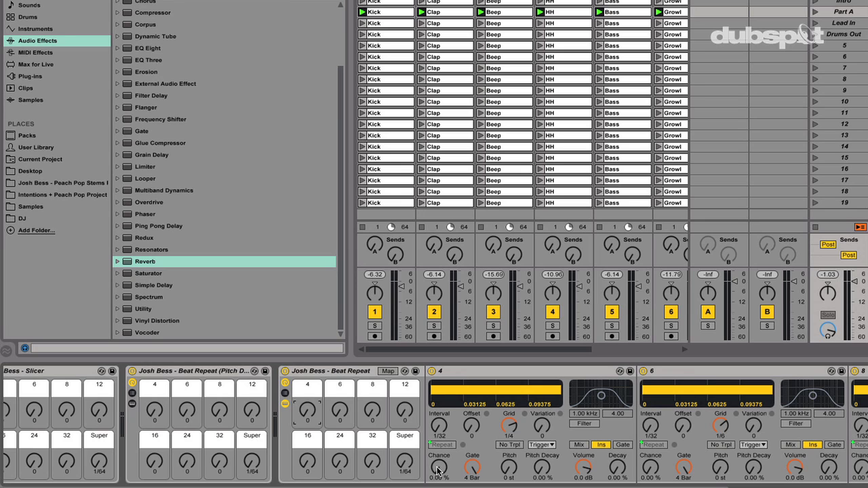
click(458, 370)
scroll(457, 370, right, 4)
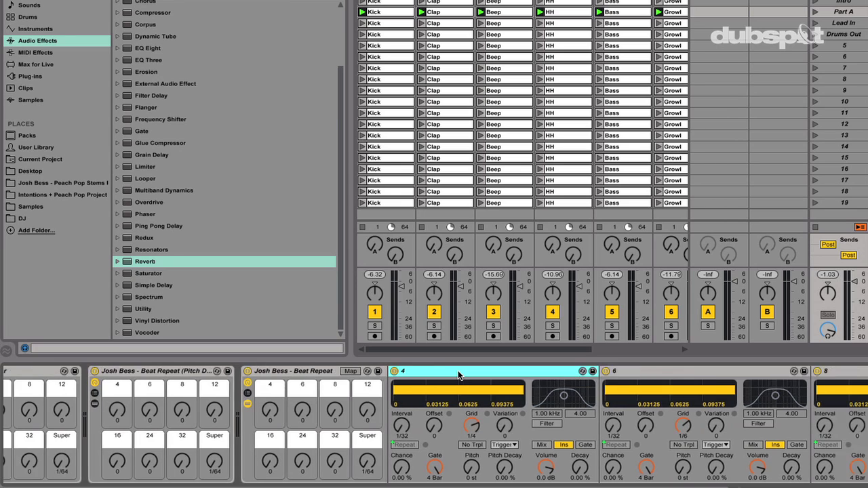
scroll(458, 371, left, 2)
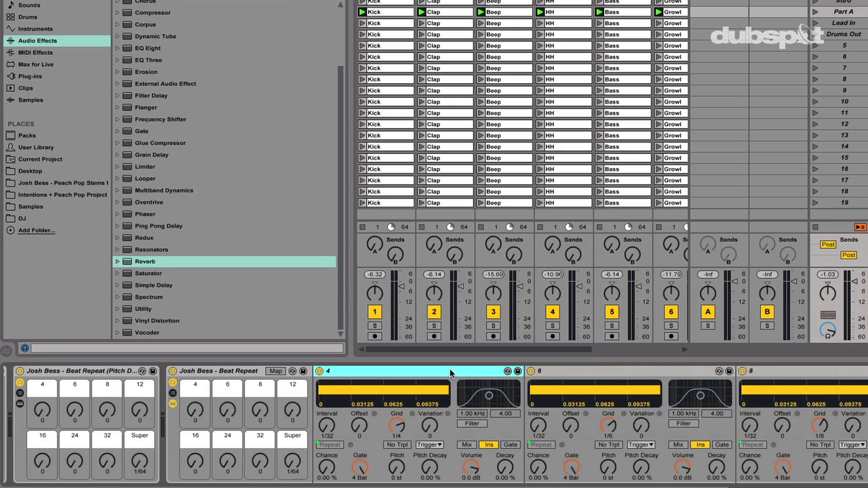
click(334, 464)
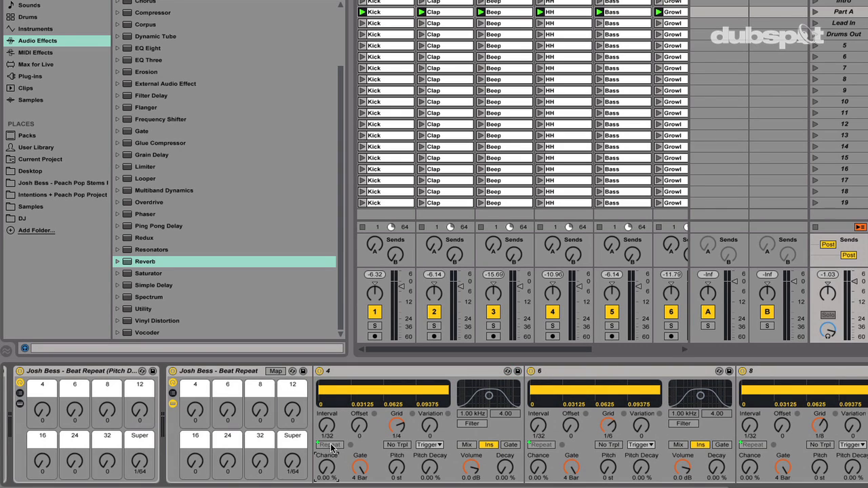
Trigger the Beat Repeat rack's 4, 6, 8, 16, 24 and Super macros in turn during playback, returning each to its minimum
click(194, 409)
drag(195, 409, 194, 401)
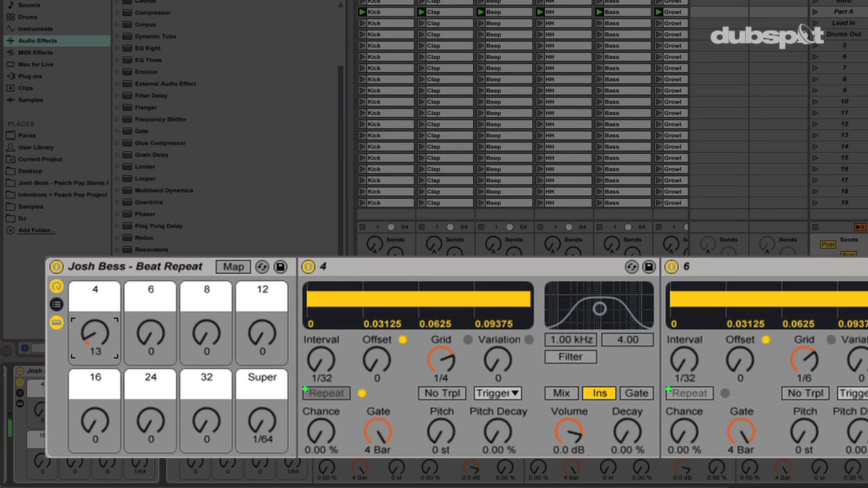
drag(152, 335, 201, 336)
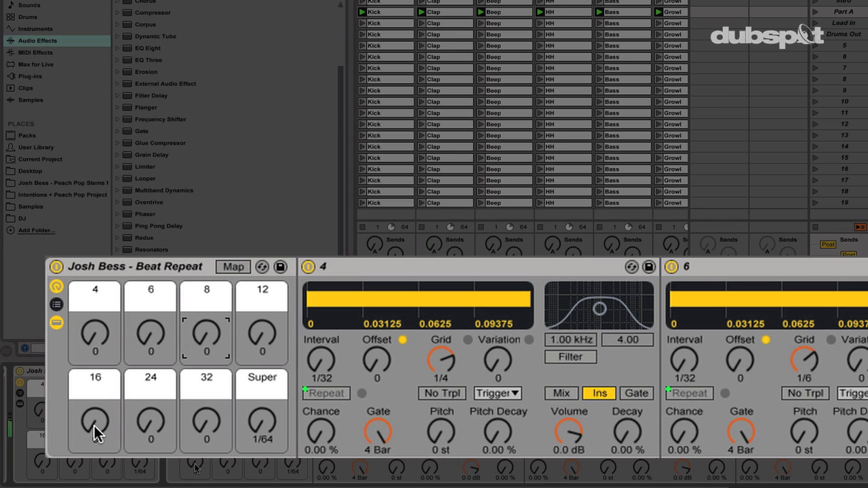
drag(94, 426, 94, 426)
drag(157, 427, 158, 426)
mouse_move(260, 420)
mouse_down()
mouse_move(260, 406)
mouse_move(260, 420)
mouse_up()
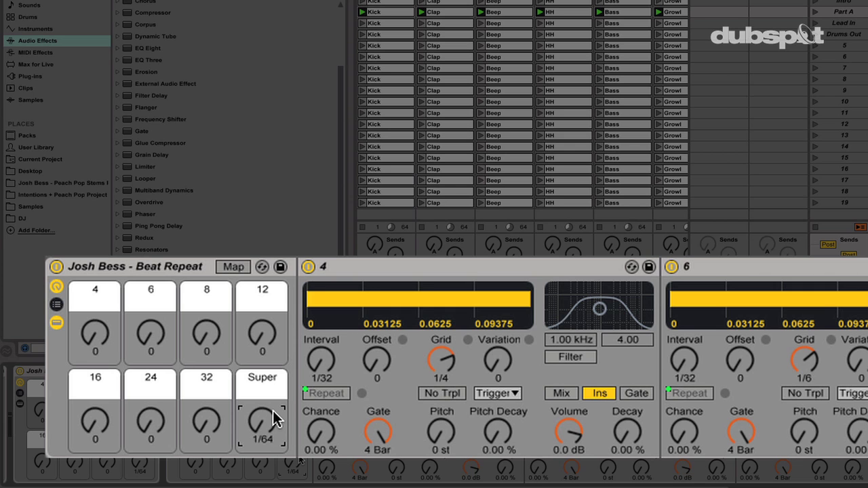
Look through the Beat Repeat rack's remaining devices, and show the devices inside the pitch decay version of the rack
scroll(273, 410, right, 15)
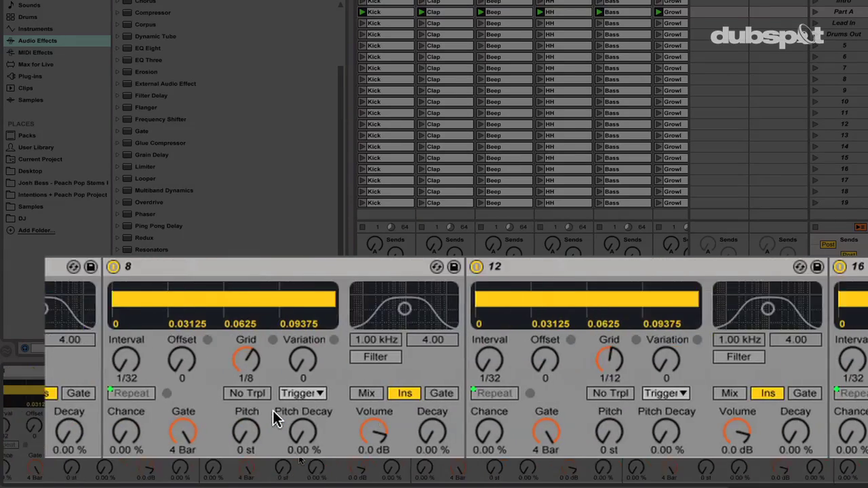
scroll(272, 410, right, 10)
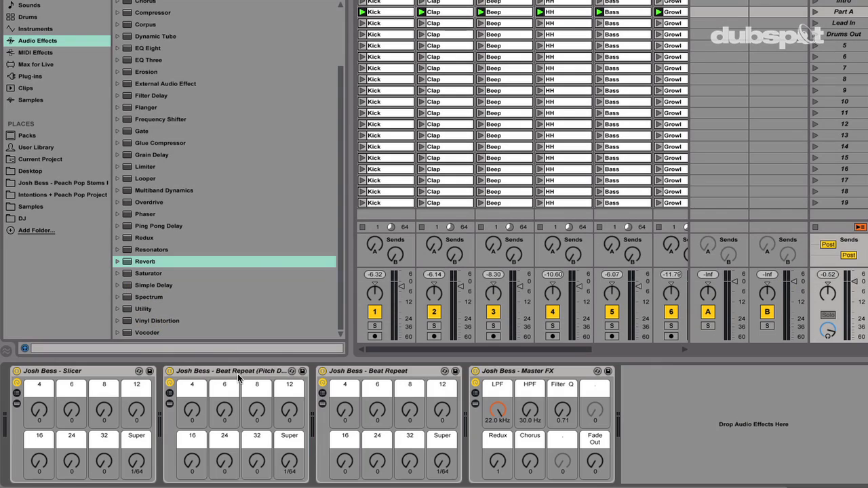
click(238, 374)
click(170, 404)
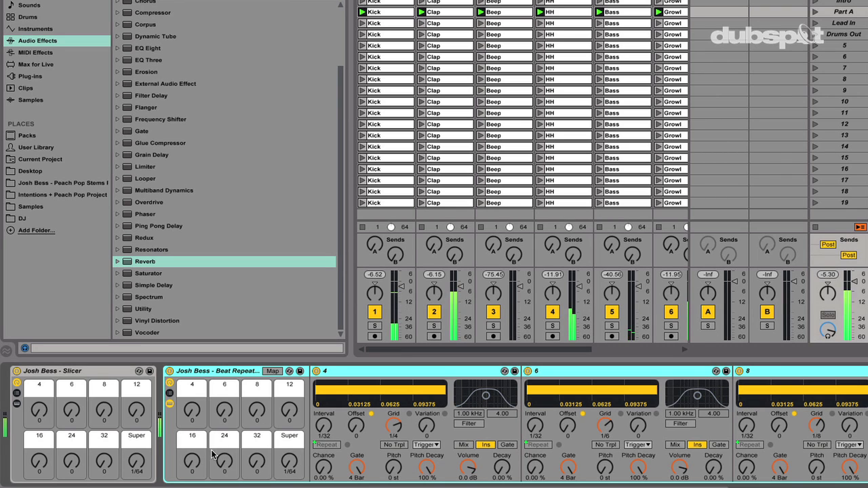
Trigger the pitch decay Beat Repeat rack's 24 and 32 macros during playback, return them to 0, and hide its devices
drag(228, 460, 228, 459)
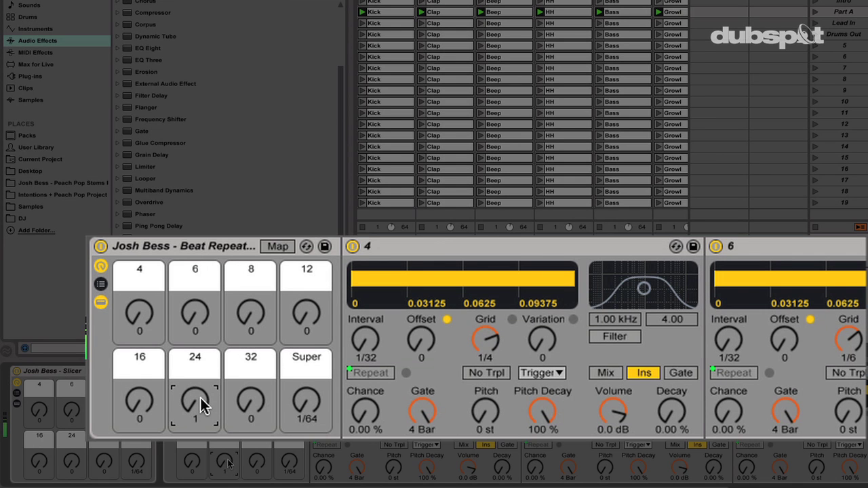
drag(200, 398, 200, 400)
click(258, 462)
click(102, 302)
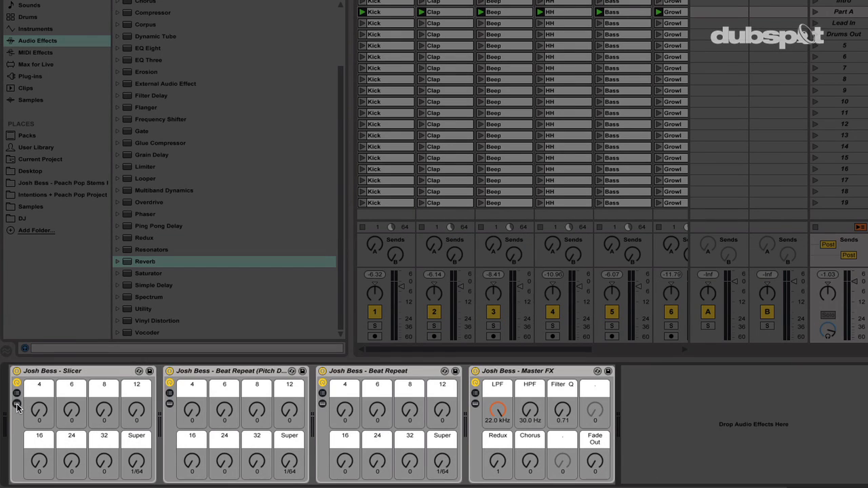
click(16, 405)
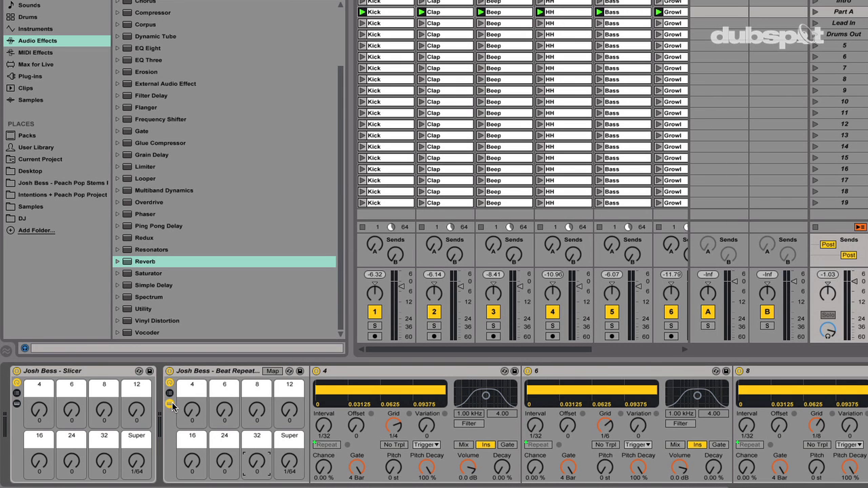
click(170, 404)
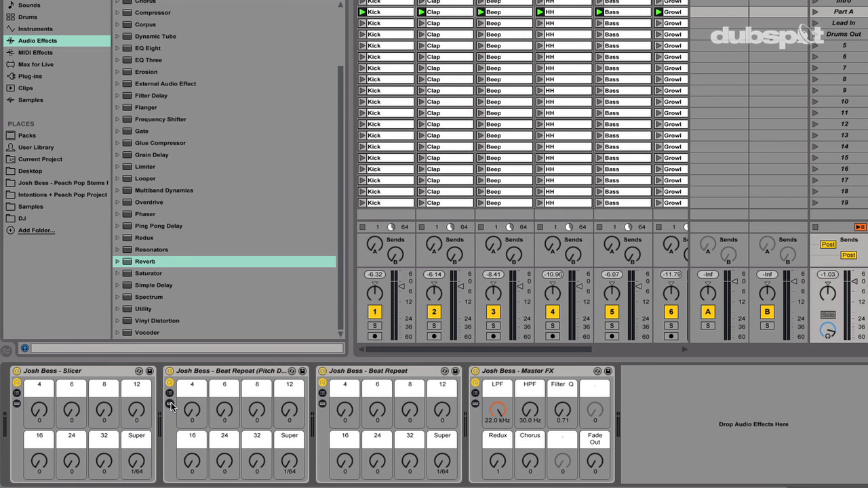
Show the Slicer rack's devices, trigger its 16, 4 and 8 macros during playback, return them to 0, and hide the devices
click(17, 405)
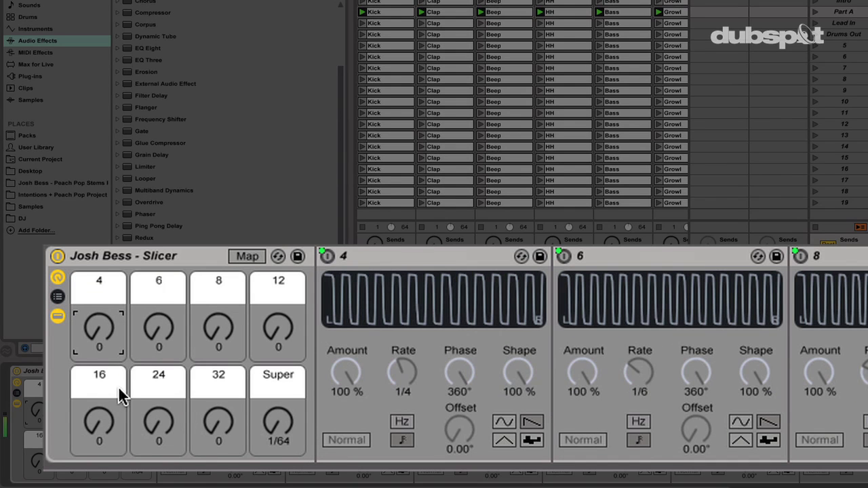
drag(101, 415, 100, 411)
click(95, 315)
drag(95, 312, 94, 313)
drag(217, 330, 217, 330)
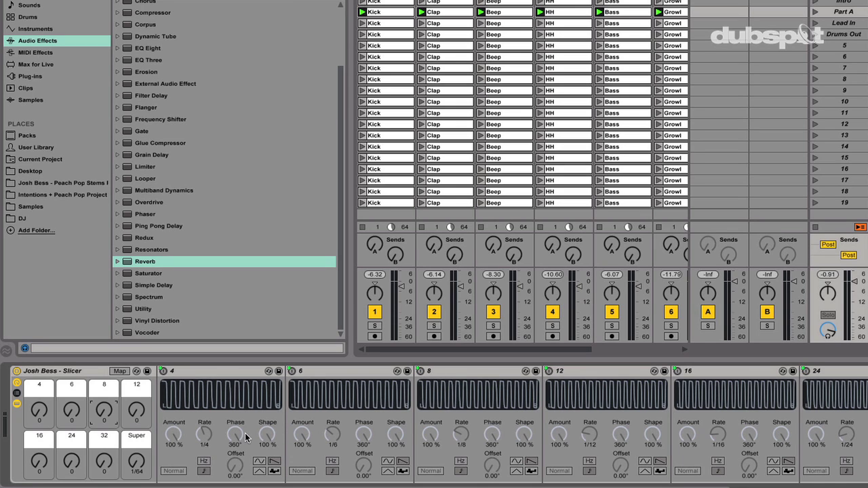
click(17, 403)
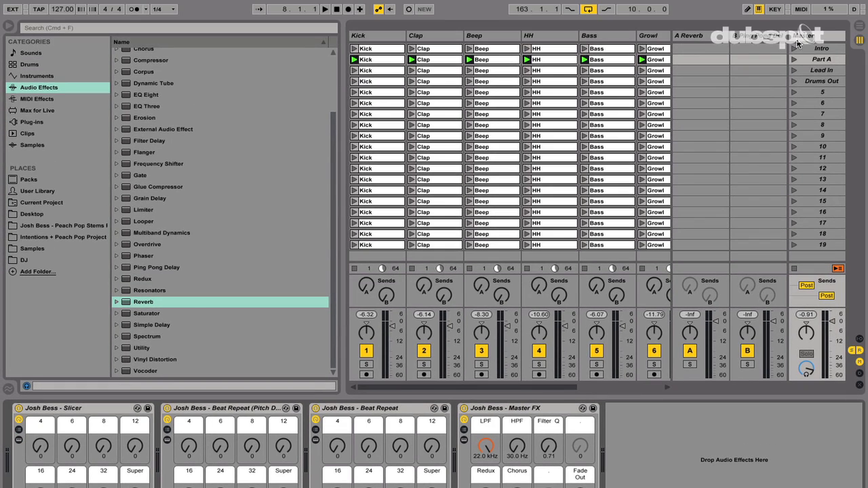
Hide the browser and MIDI-map the Clap track's Send A to 8/72 and Send B to 9/72
click(802, 35)
key(super+alt+b)
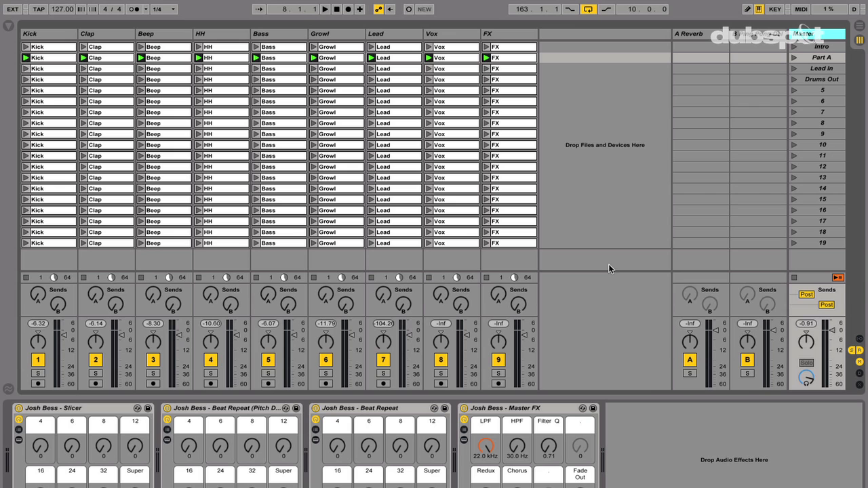
click(801, 9)
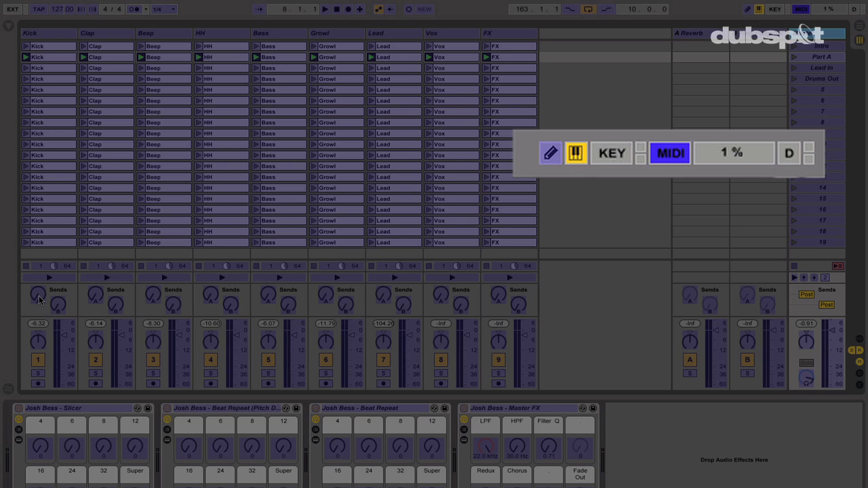
click(95, 296)
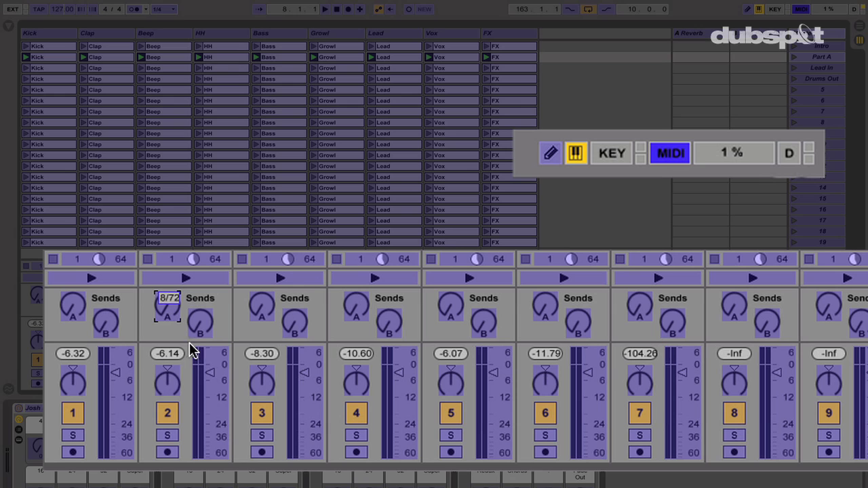
click(198, 324)
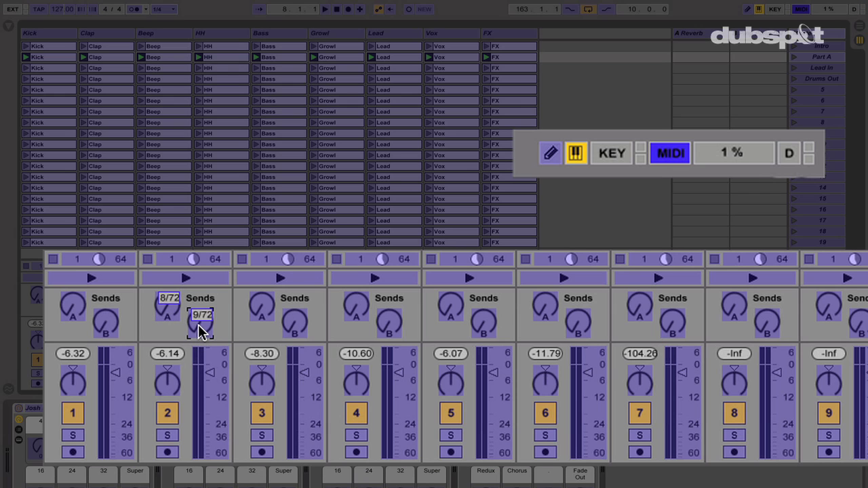
key(ctrl+m)
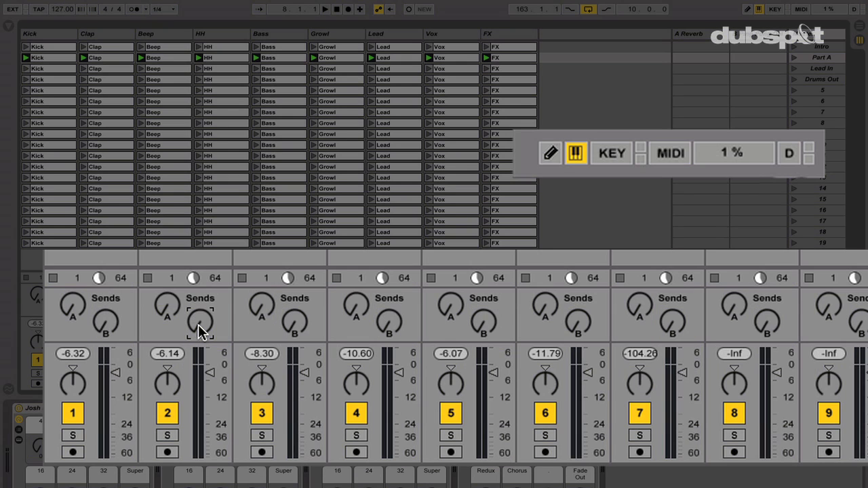
Play the Part A clips, raise the Master FX rack's HPF macro to about 1.50 kHz, and select its Filter Q macro
key(space)
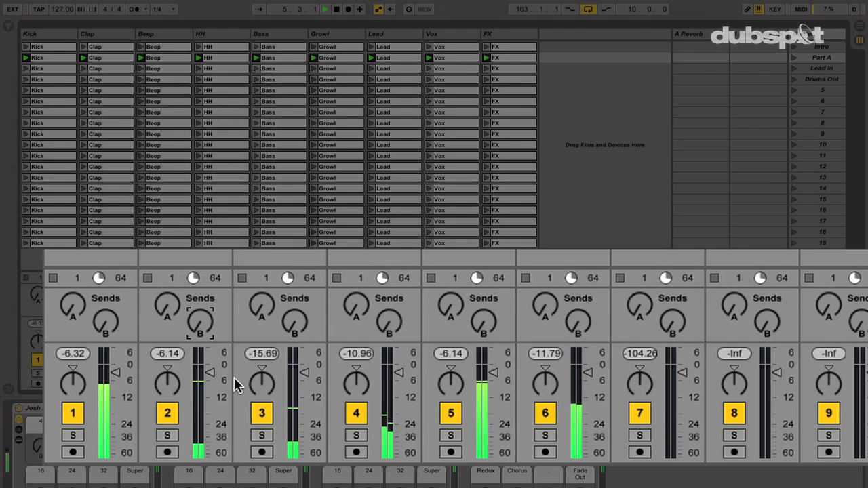
key(space)
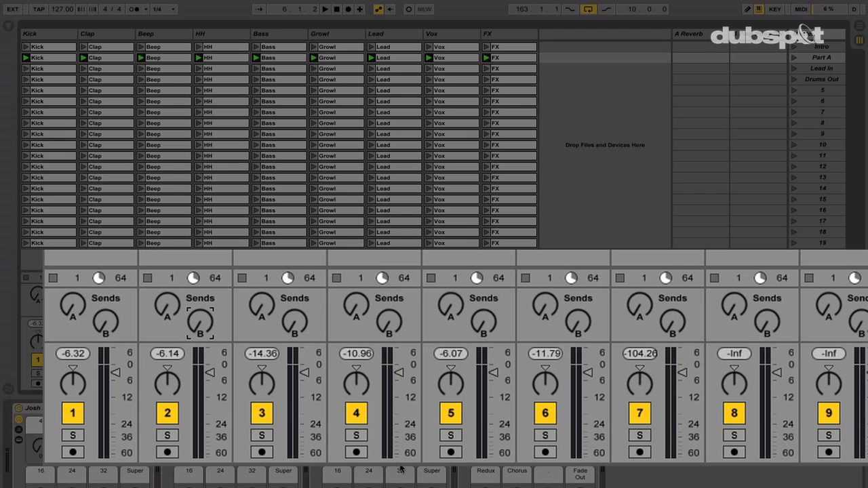
key(space)
click(546, 448)
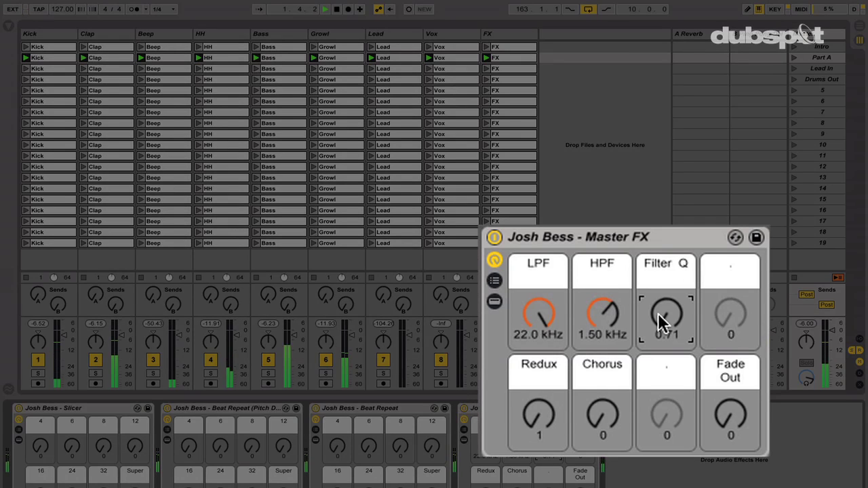